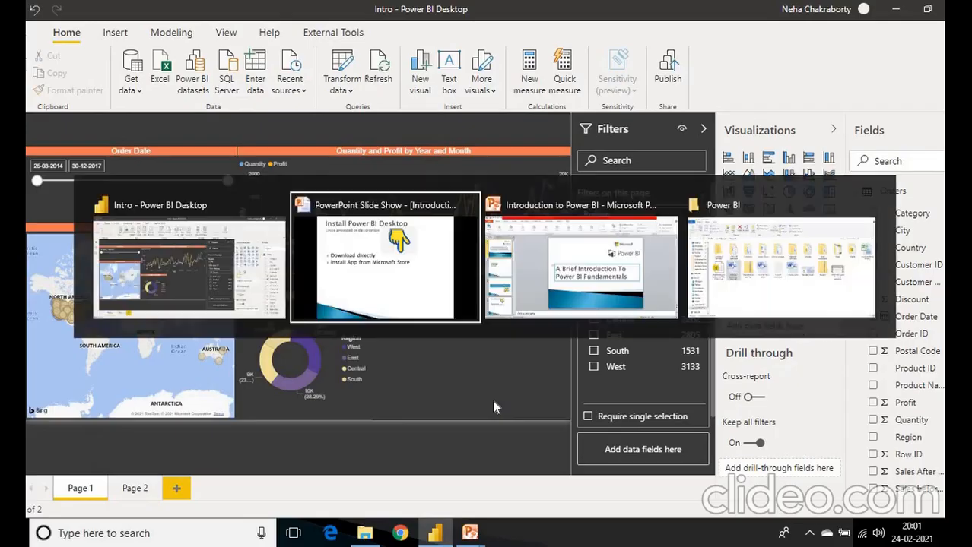
# - Advance the slide show through the points on the "Connect Power BI Desktop to Data Source" slide
pyautogui.press('Right')
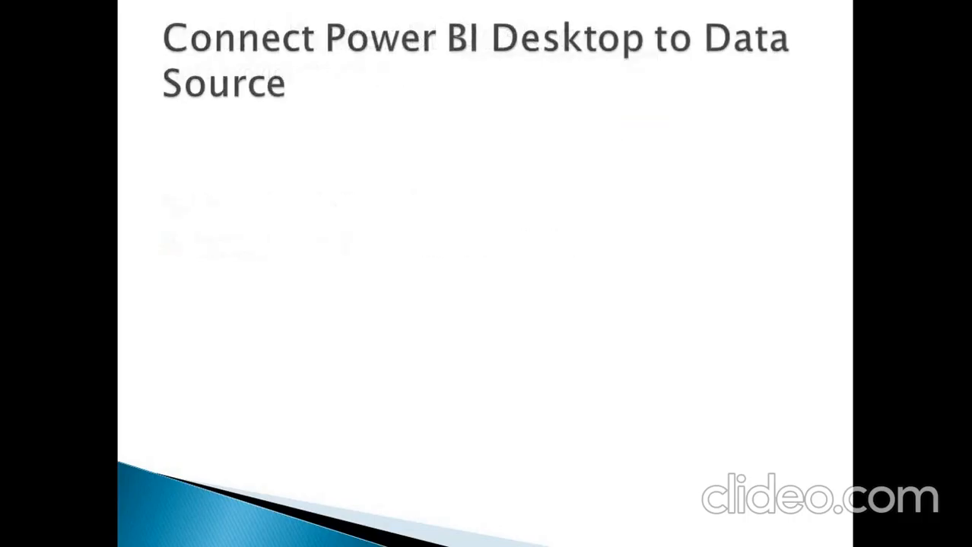
pyautogui.press('Right')
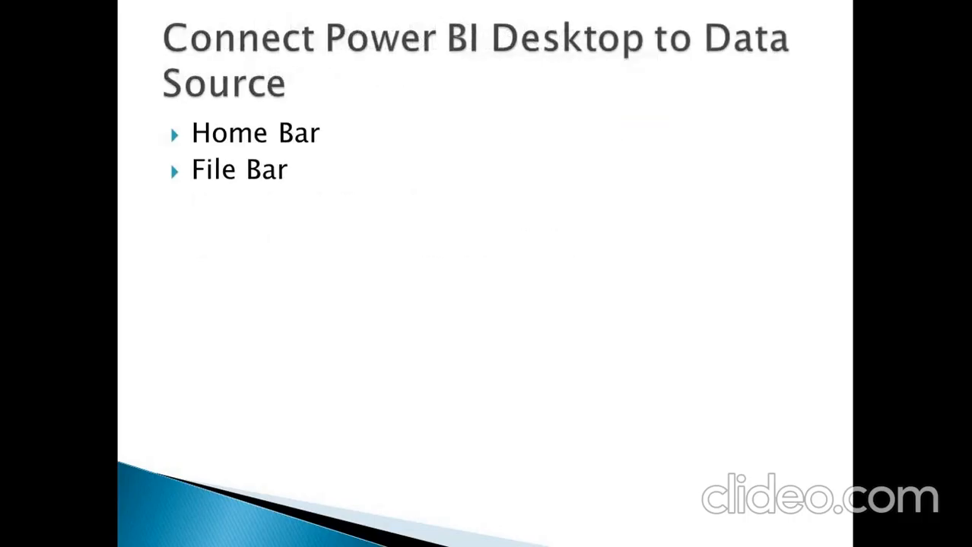
pyautogui.press('Right')
pyautogui.press('Right')
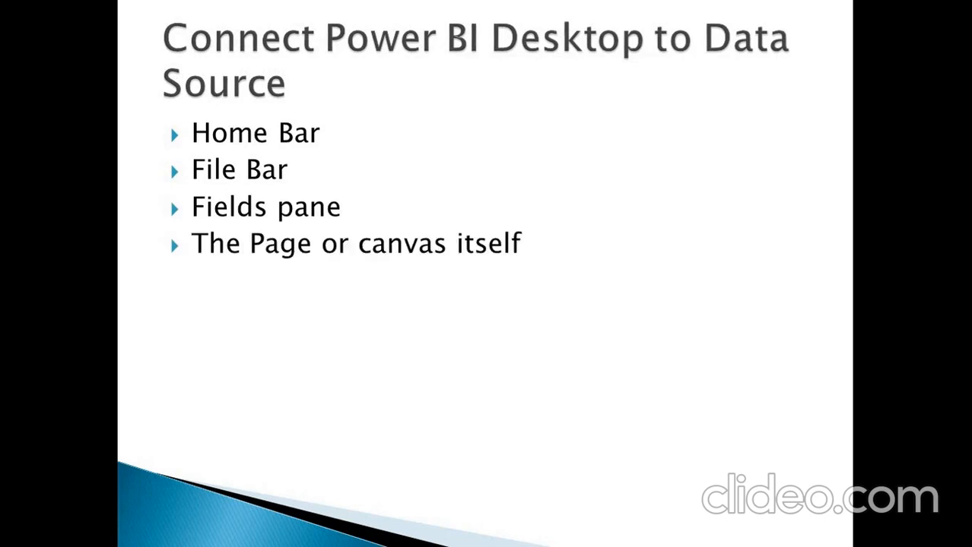
# - Switch to a blank Power BI Desktop report, dismiss its start screen and examine the common data sources for importing data
pyautogui.hotkey('alt', 'Tab')
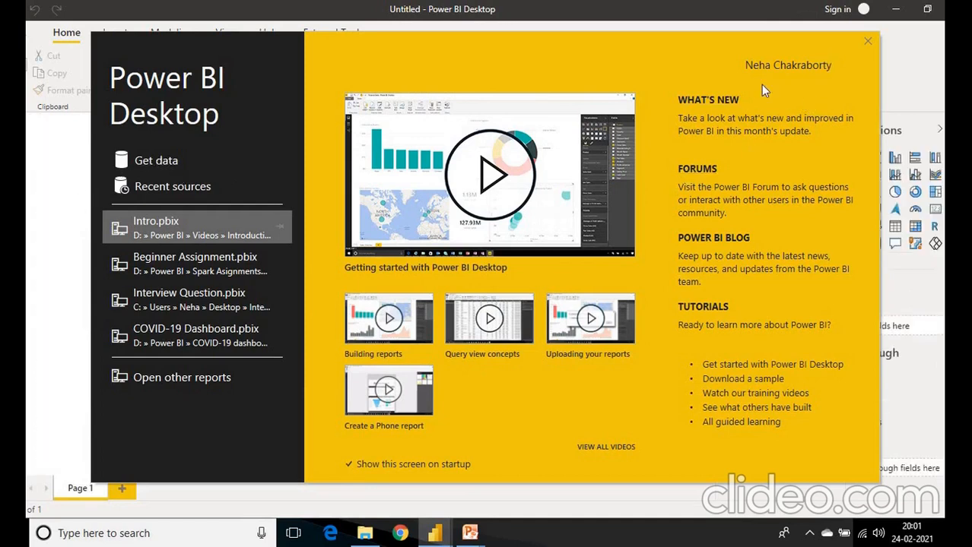
pyautogui.click(867, 42)
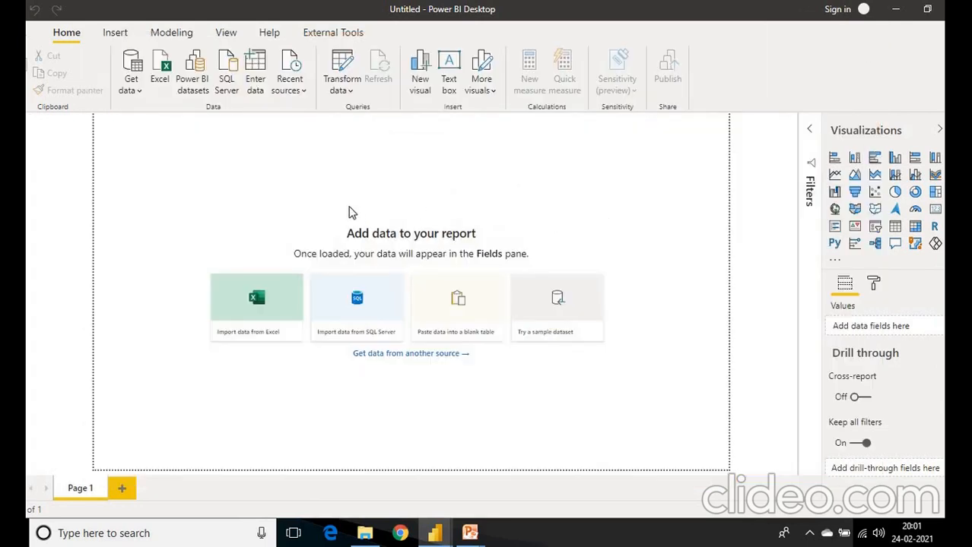
pyautogui.moveTo(349, 207); pyautogui.dragTo(515, 401)
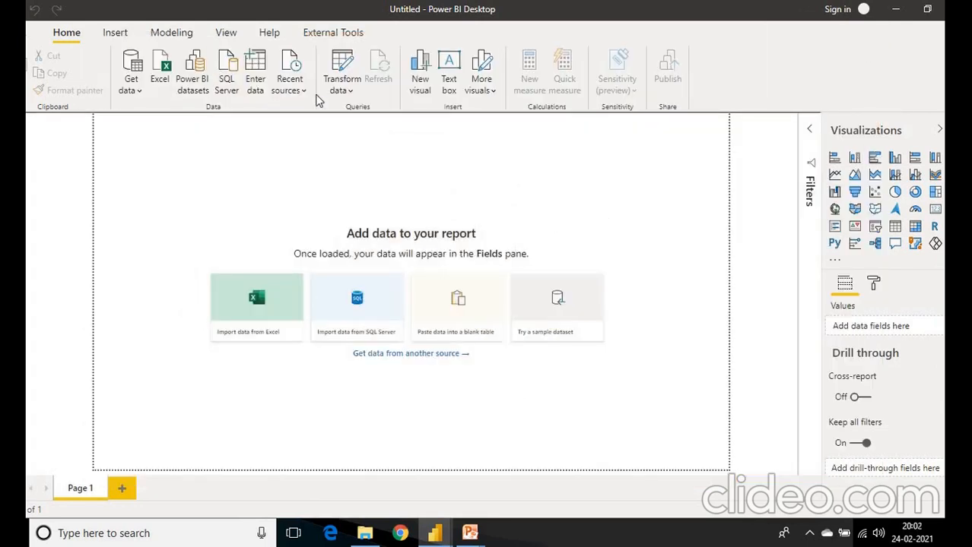
pyautogui.click(131, 90)
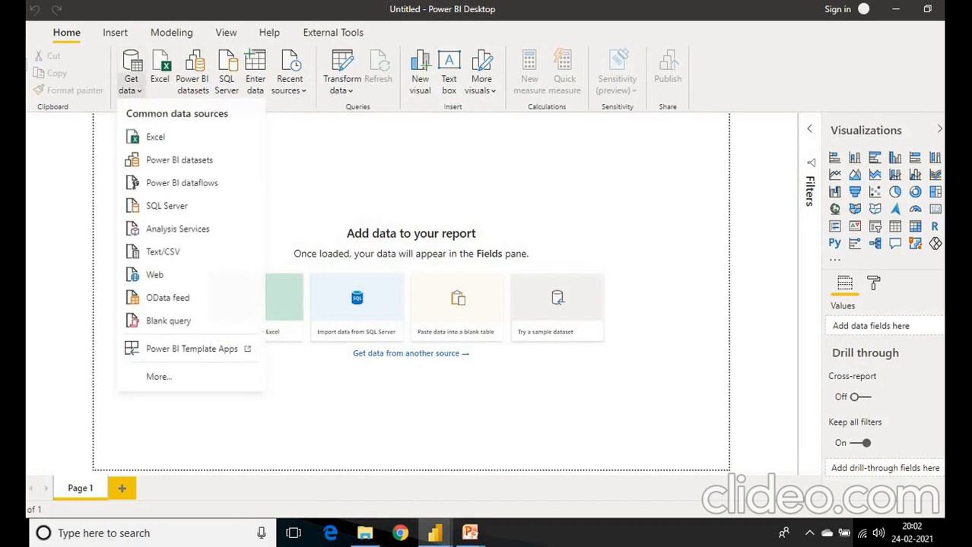
pyautogui.click(963, 129)
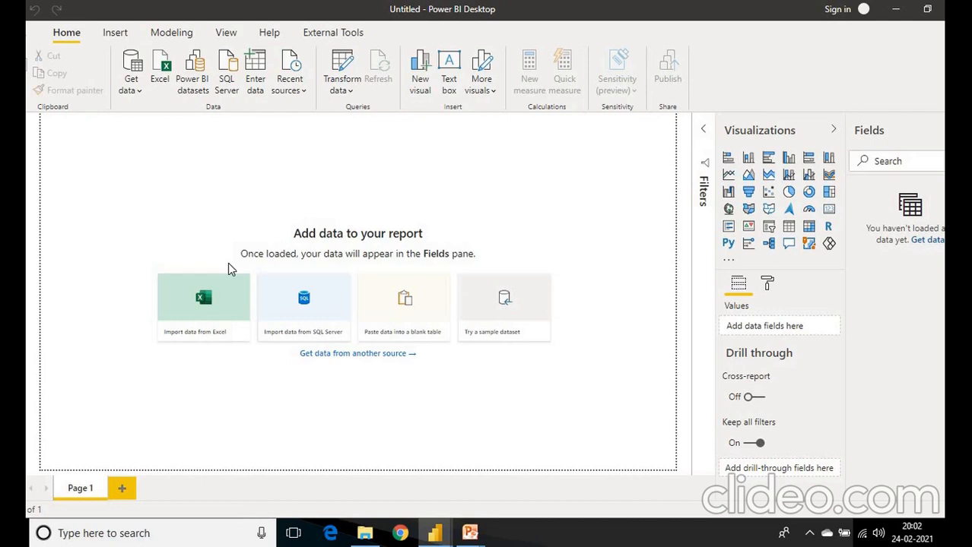
pyautogui.hotkey('alt', 'Tab')
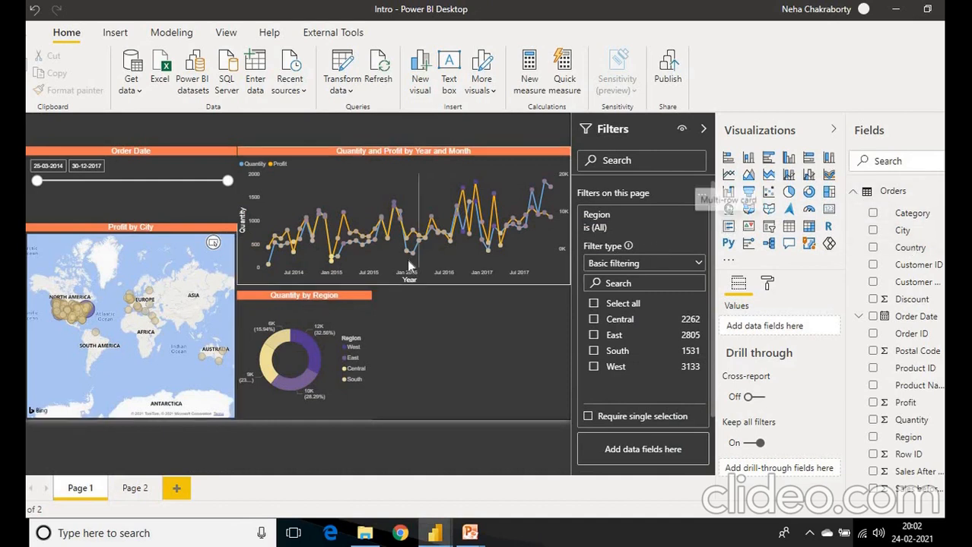
pyautogui.moveTo(408, 265)
pyautogui.hotkey('alt', 'Tab')
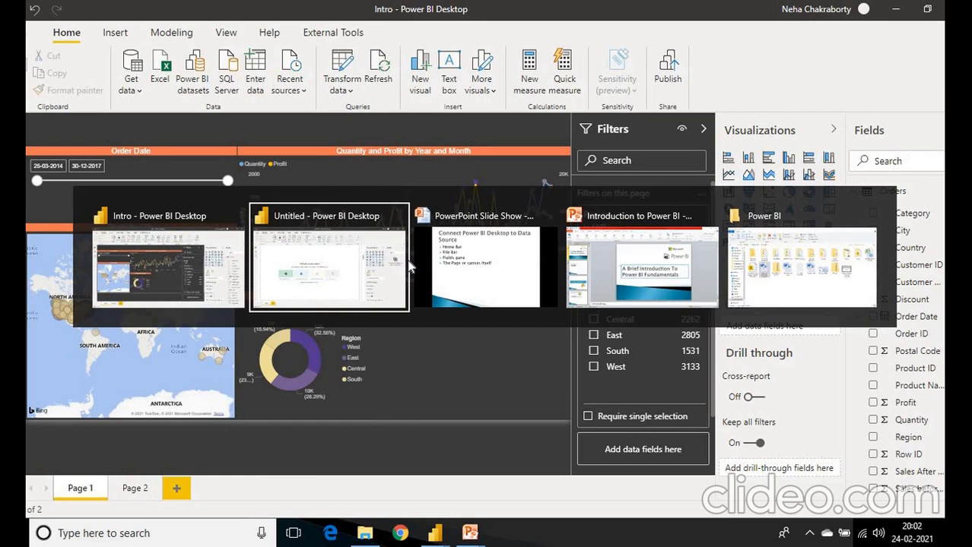
pyautogui.hotkey('alt', 'Tab')
pyautogui.hotkey('alt', 'Tab')
pyautogui.hotkey('alt', 'Tab')
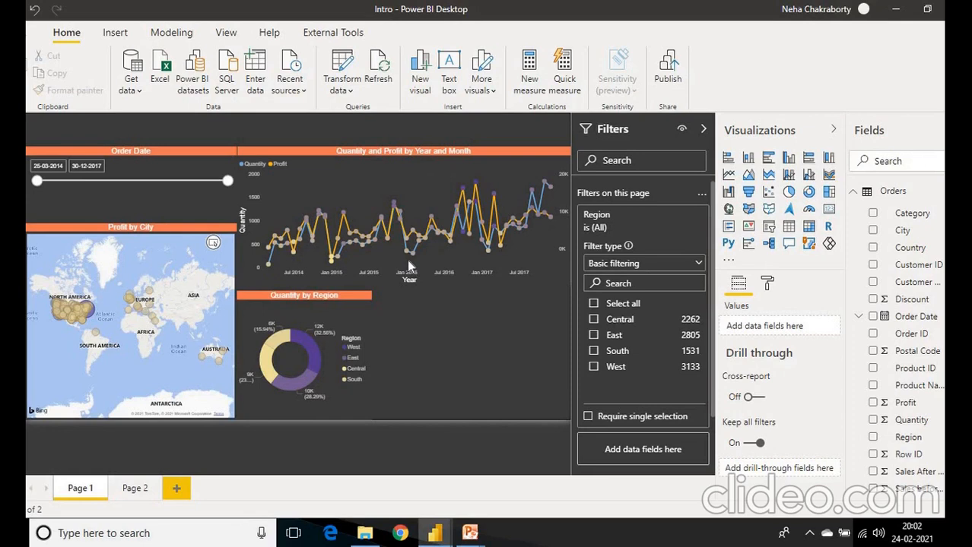
pyautogui.hotkey('alt', 'Tab')
pyautogui.hotkey('alt', 'Tab')
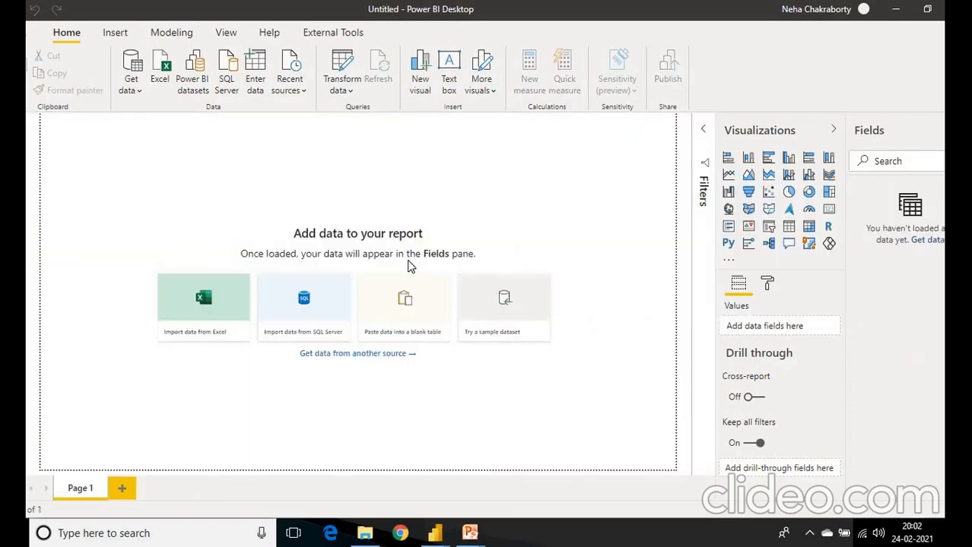
pyautogui.click(139, 94)
pyautogui.click(338, 211)
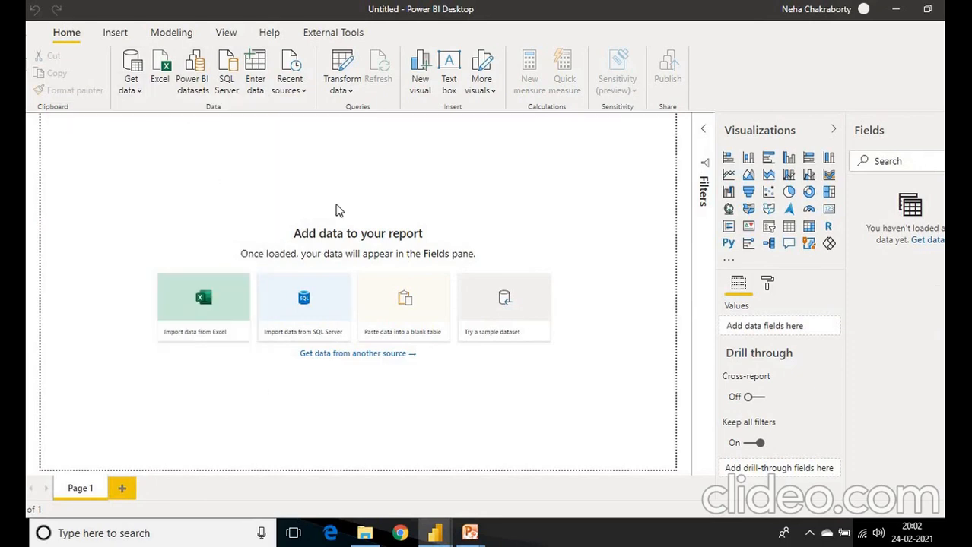
# - Switch to the Intro report and open the source change for sample data.xlsx in its data source settings
pyautogui.moveTo(427, 533)
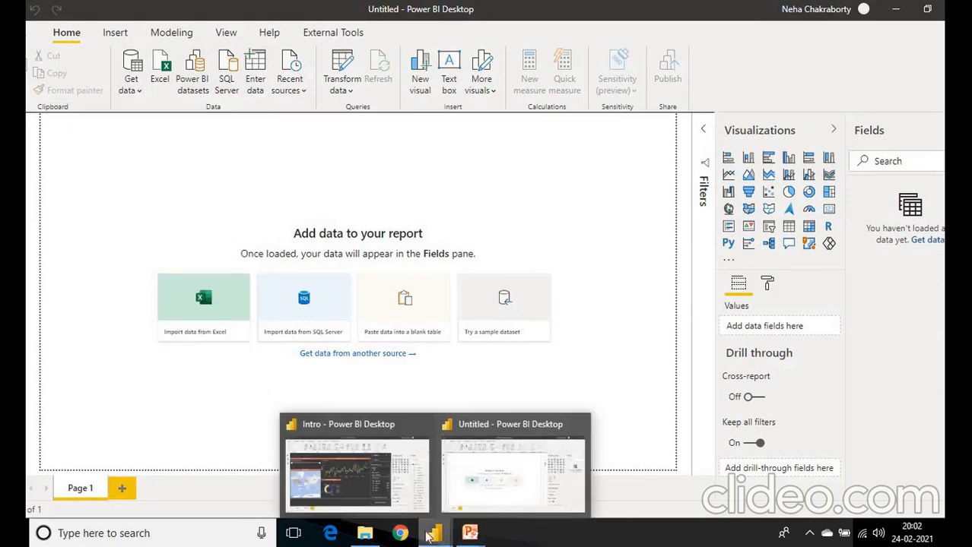
pyautogui.click(373, 479)
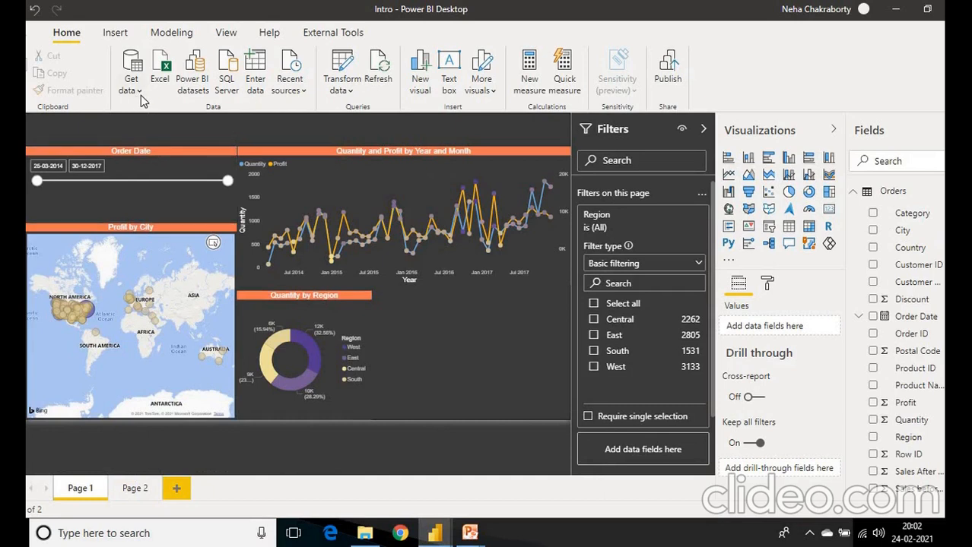
pyautogui.click(340, 90)
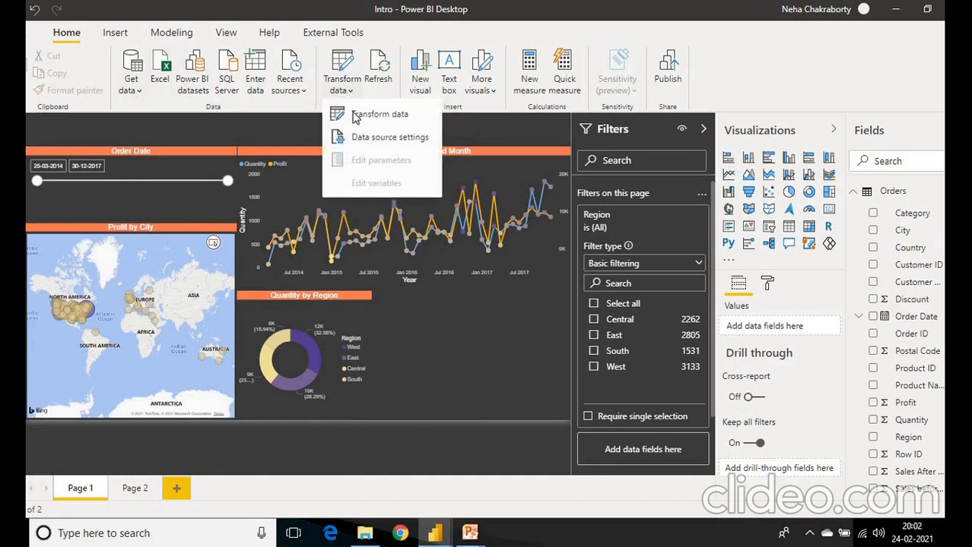
pyautogui.click(354, 135)
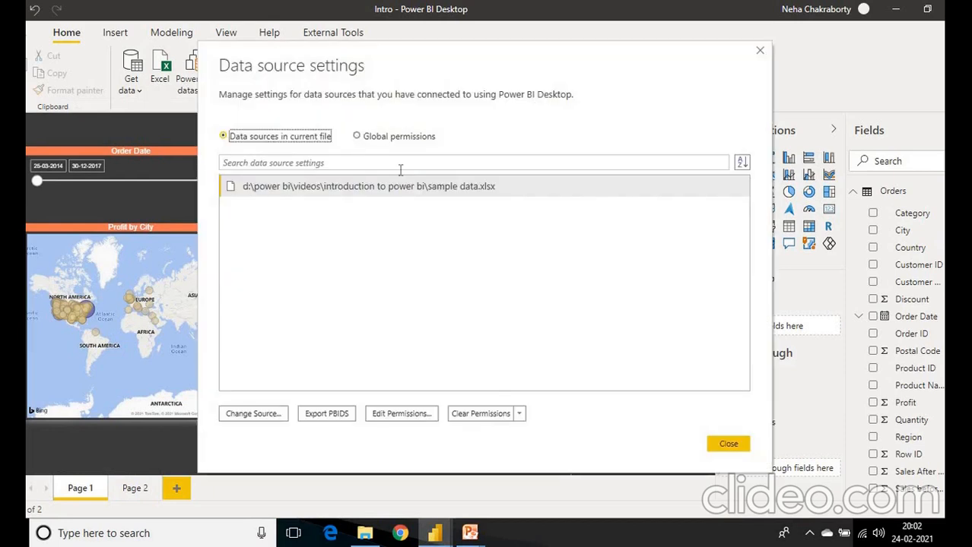
pyautogui.click(369, 193)
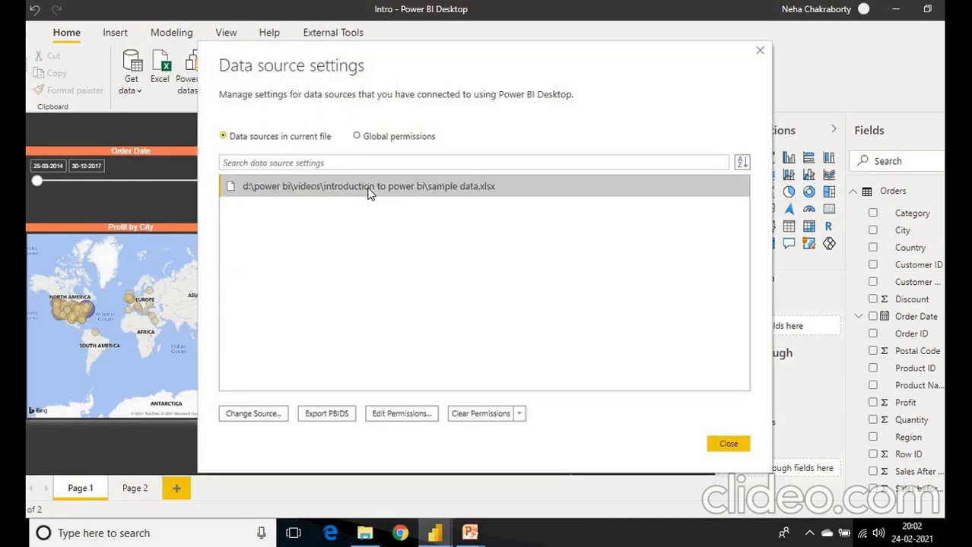
pyautogui.click(275, 417)
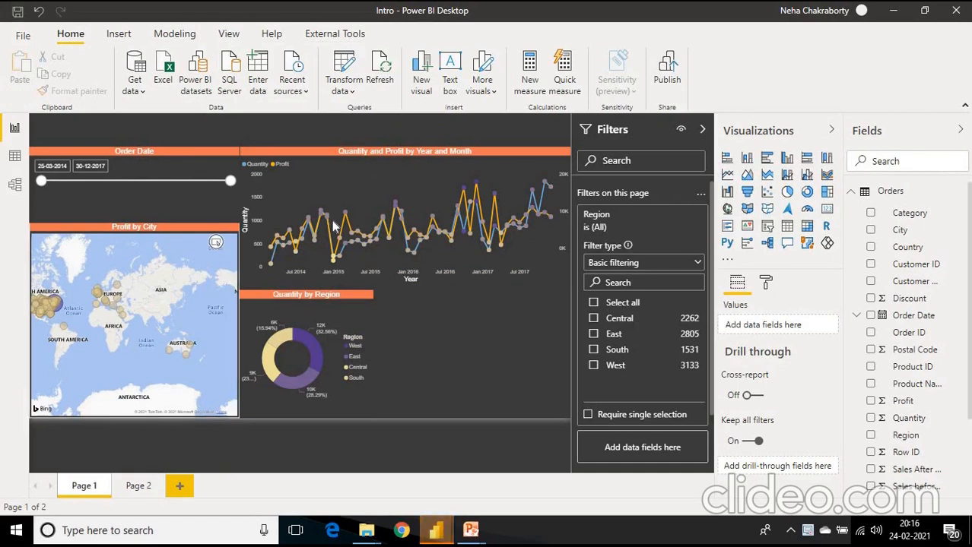
# - Open the Intro report's data in Power Query Editor and display the Orders query in a maximized window
pyautogui.click(347, 88)
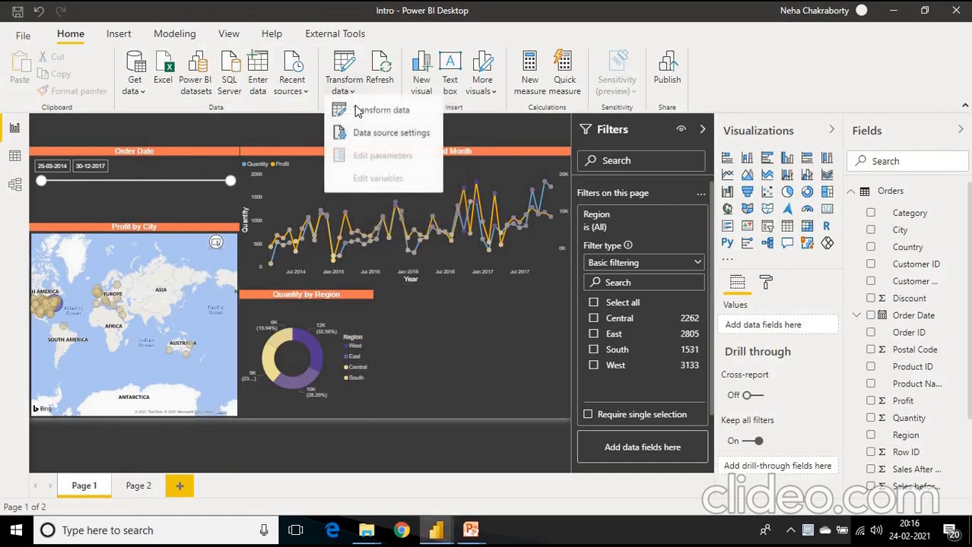
pyautogui.click(358, 116)
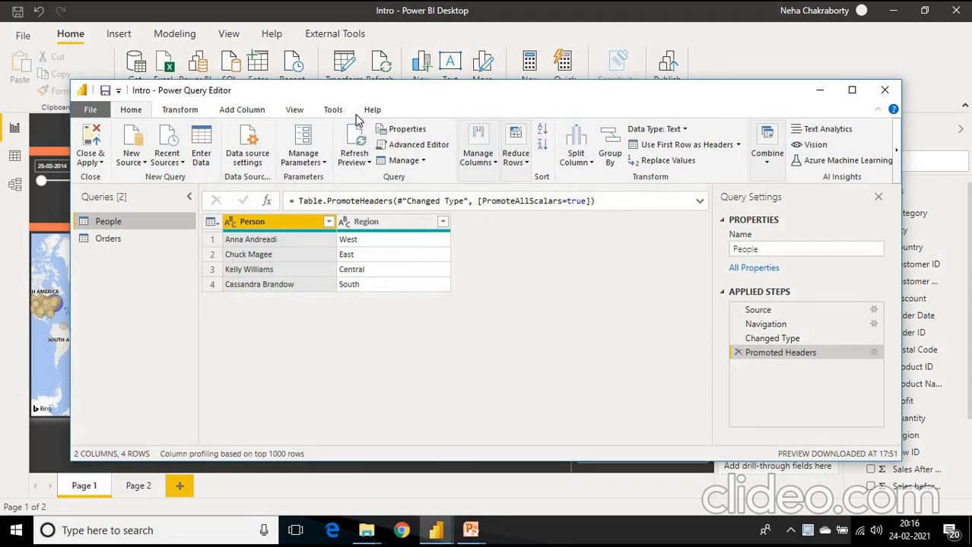
pyautogui.click(108, 241)
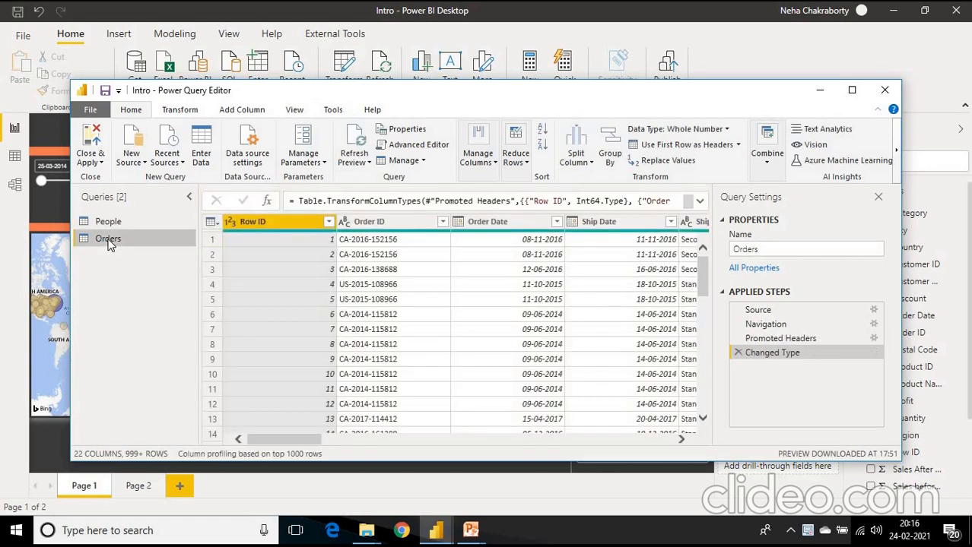
pyautogui.click(852, 91)
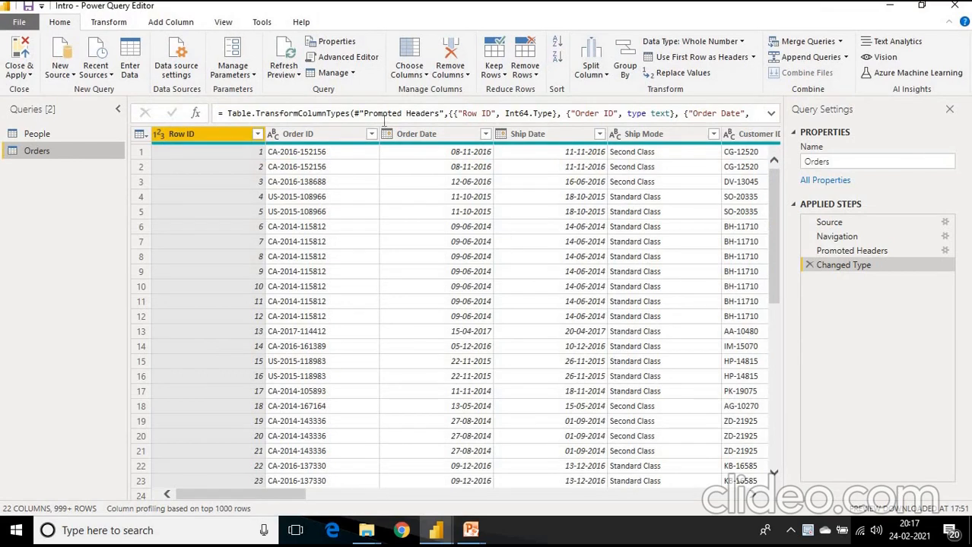
# - Transform the Order ID column of the Orders query with Capitalize Each Word and convert it to UPPERCASE
pyautogui.click(338, 138)
pyautogui.rightClick(339, 138)
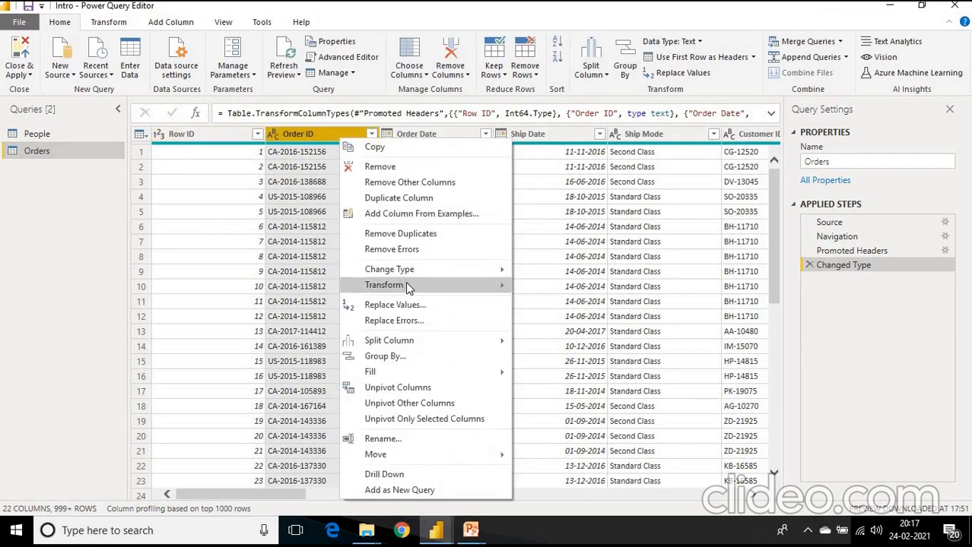
pyautogui.moveTo(409, 288)
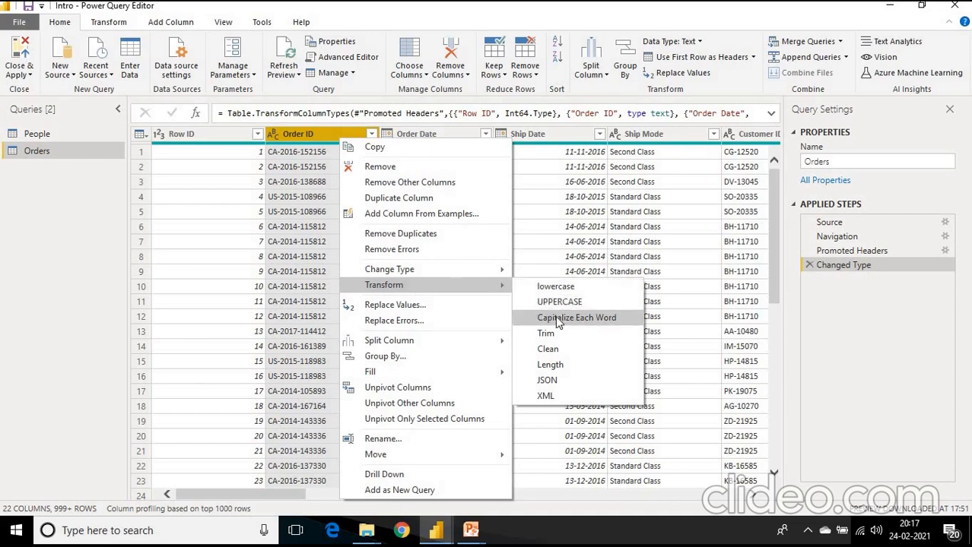
pyautogui.click(557, 322)
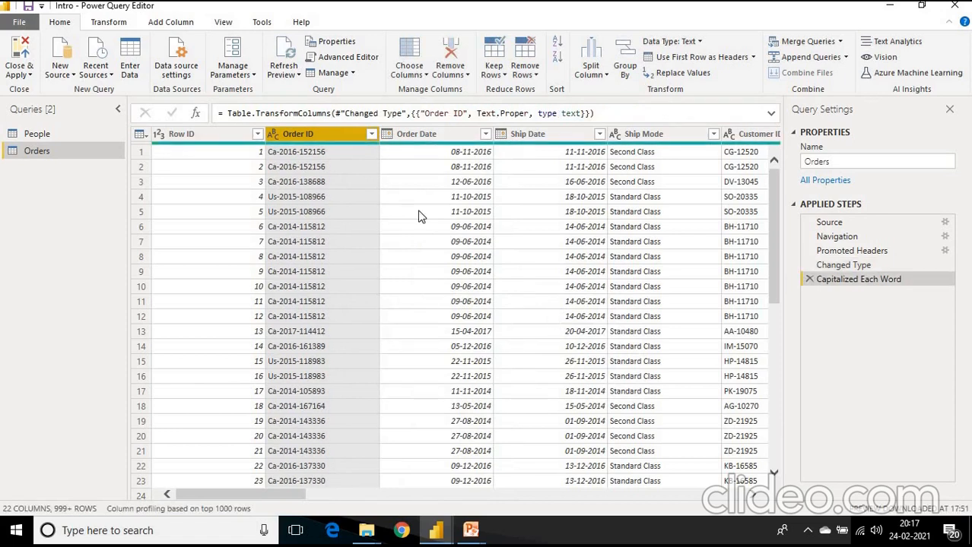
pyautogui.rightClick(325, 137)
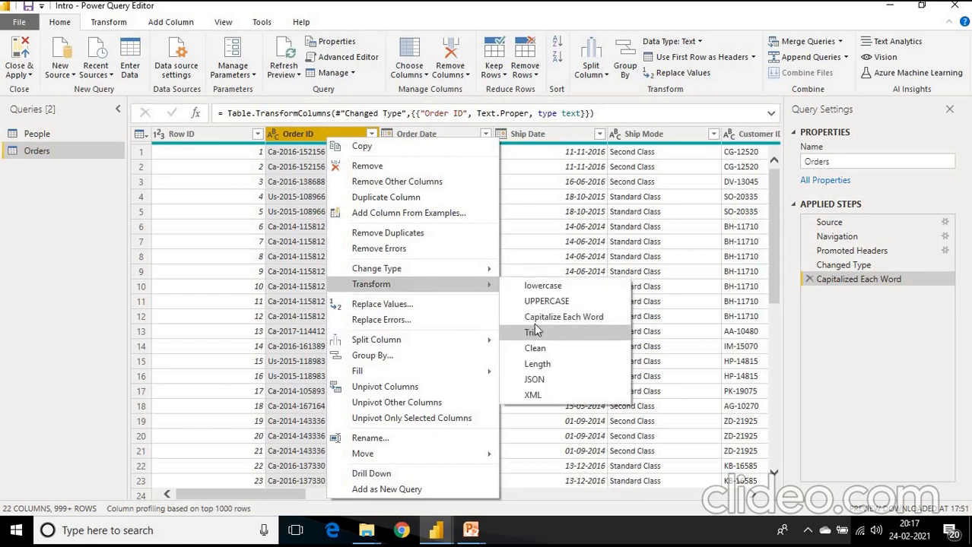
pyautogui.click(535, 301)
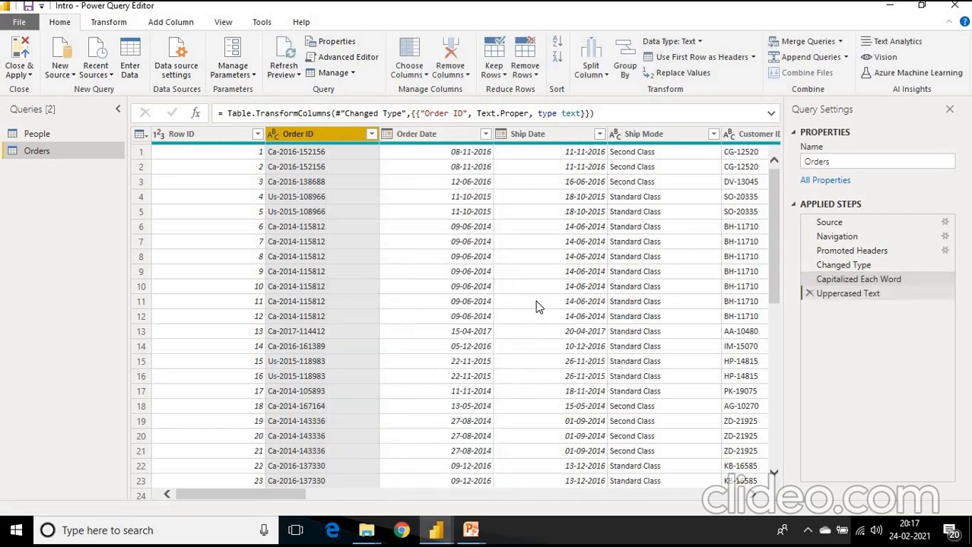
# - Review the column operations available for the Order Date column, including the type-change options
pyautogui.click(477, 136)
pyautogui.rightClick(459, 137)
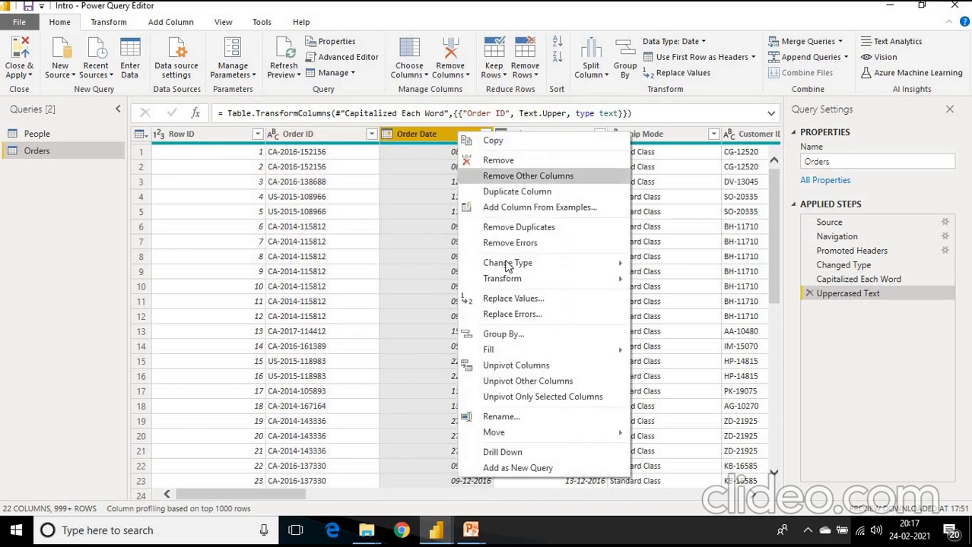
pyautogui.moveTo(509, 266)
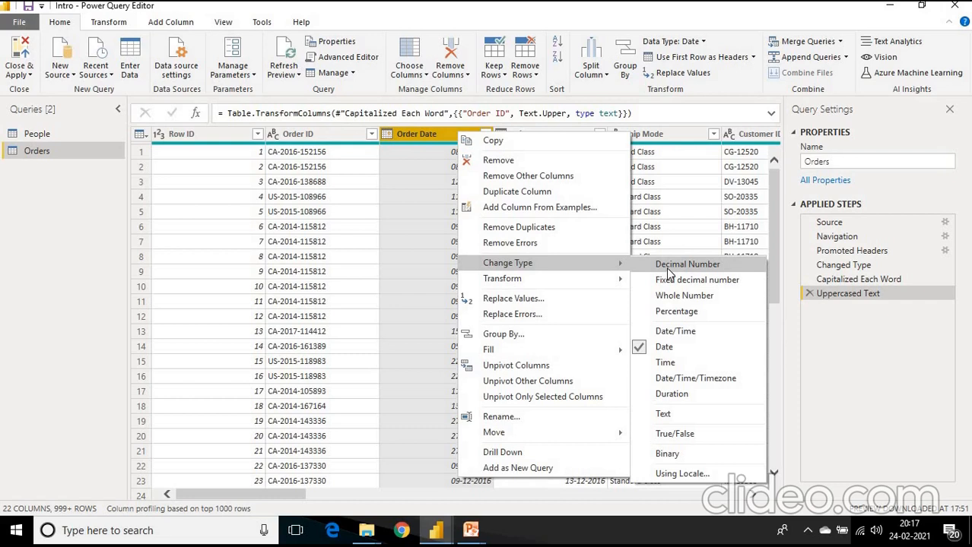
# - Change the Row ID column's data type to Text and delete that applied step again
pyautogui.rightClick(222, 139)
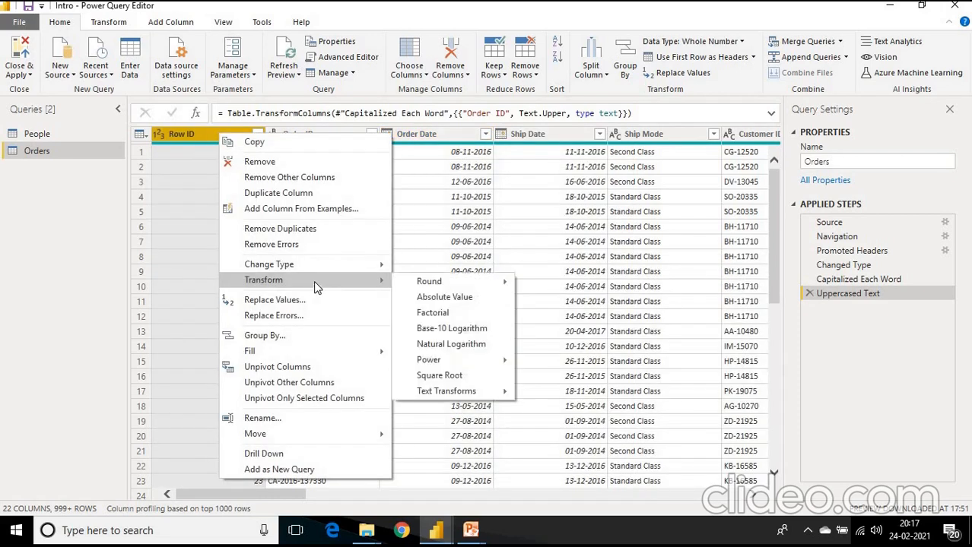
pyautogui.moveTo(374, 261)
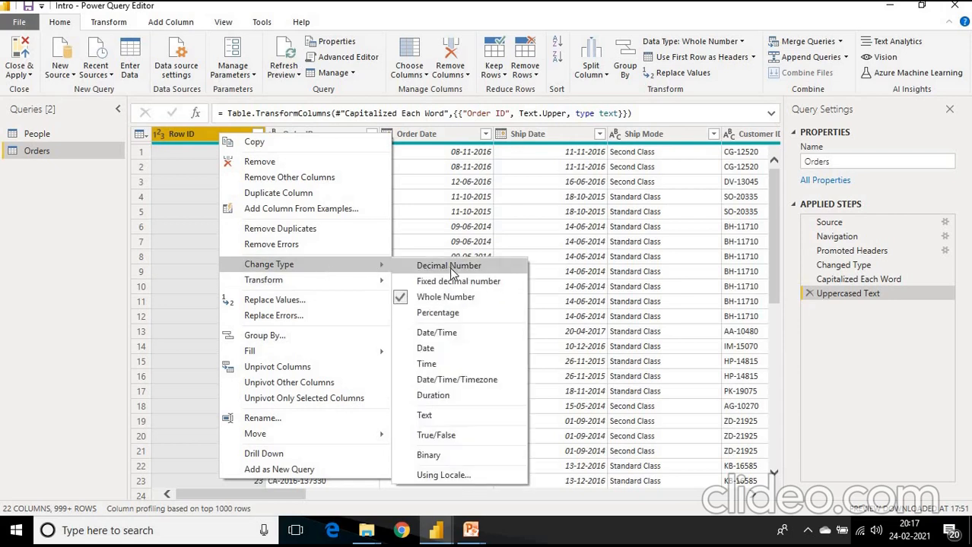
pyautogui.click(448, 422)
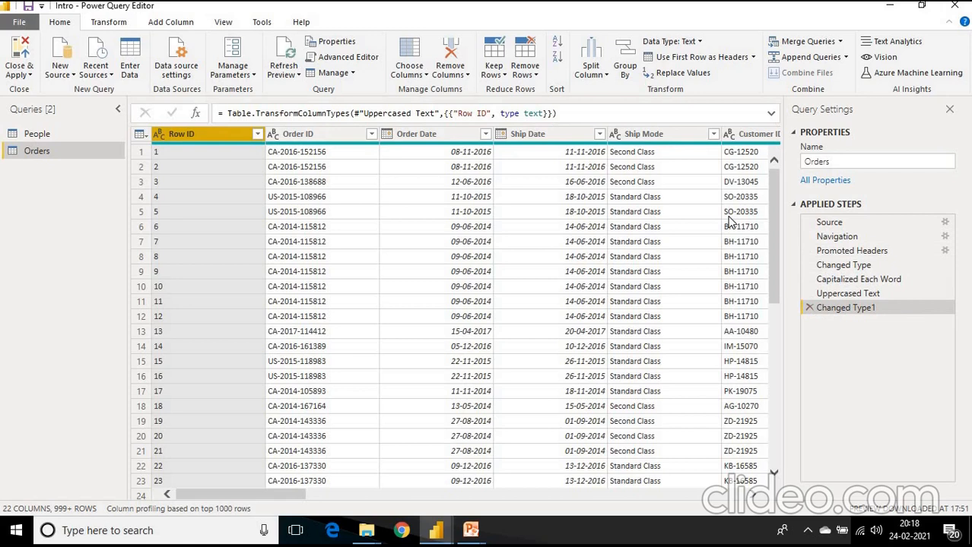
pyautogui.click(809, 308)
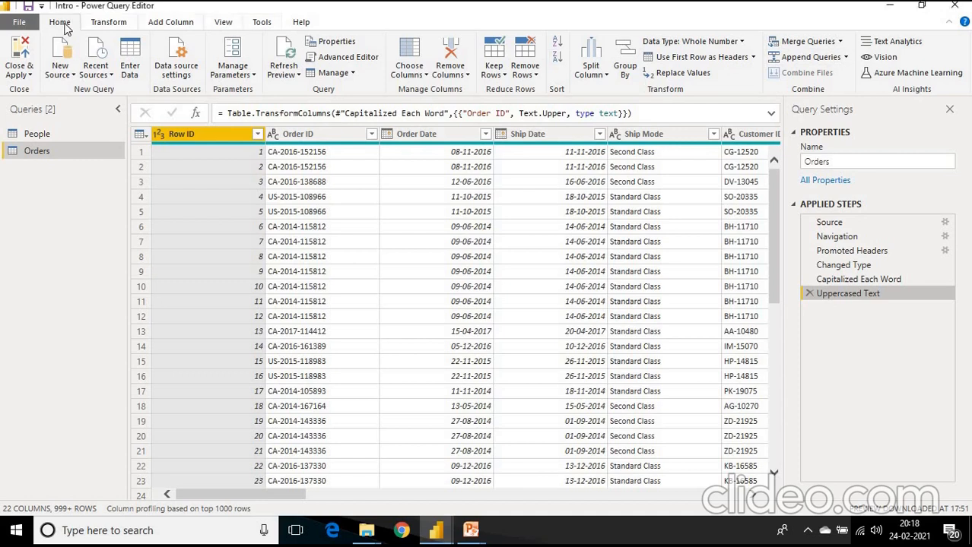
# - Apply the query changes to the Intro report and close Power Query Editor
pyautogui.click(21, 53)
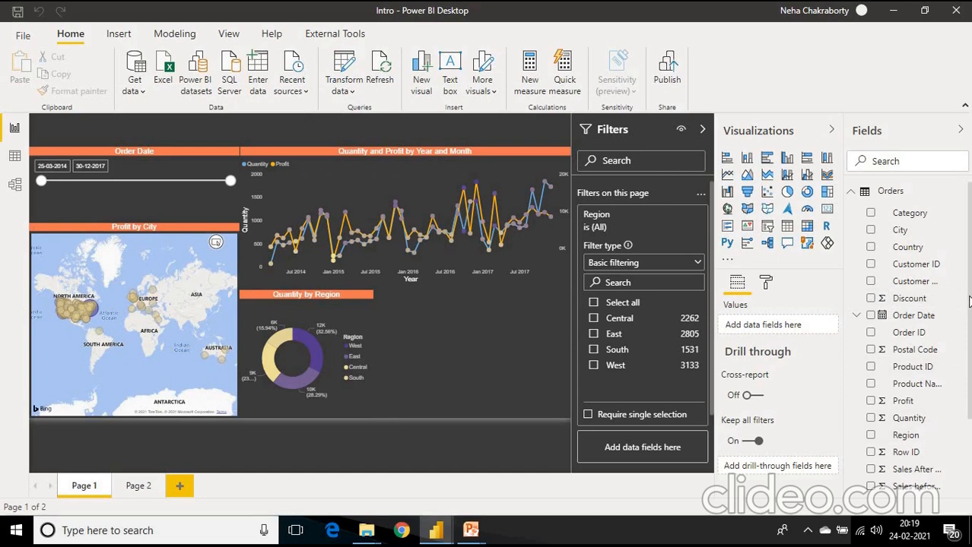
# - Examine the relationships between the Orders and People tables in the model, locating the Region field of Orders
pyautogui.scroll(-3, 909, 340)
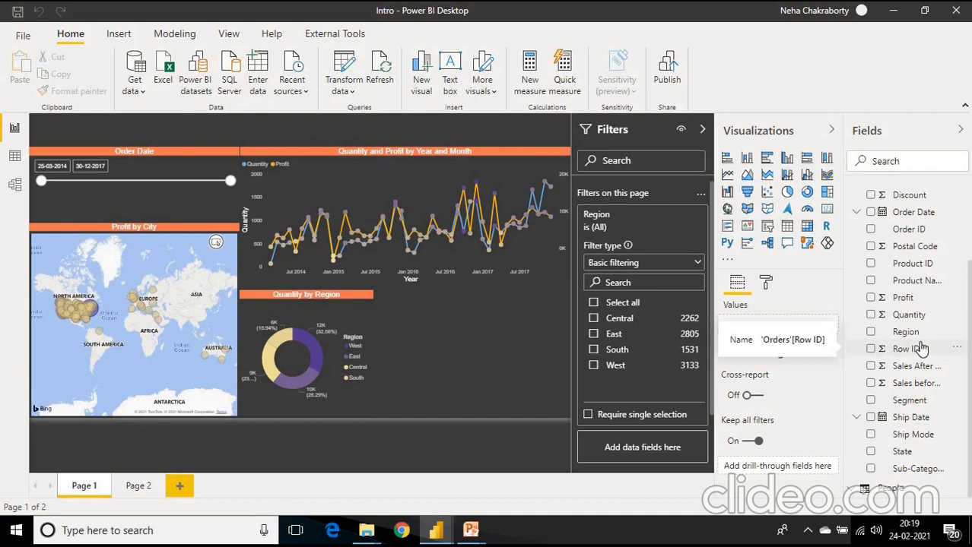
pyautogui.click(14, 189)
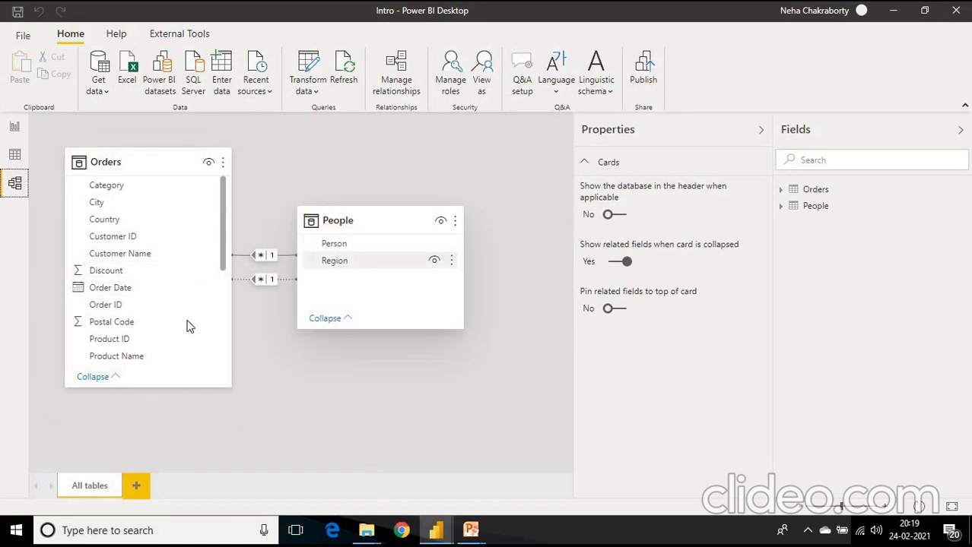
pyautogui.moveTo(224, 217); pyautogui.dragTo(227, 280)
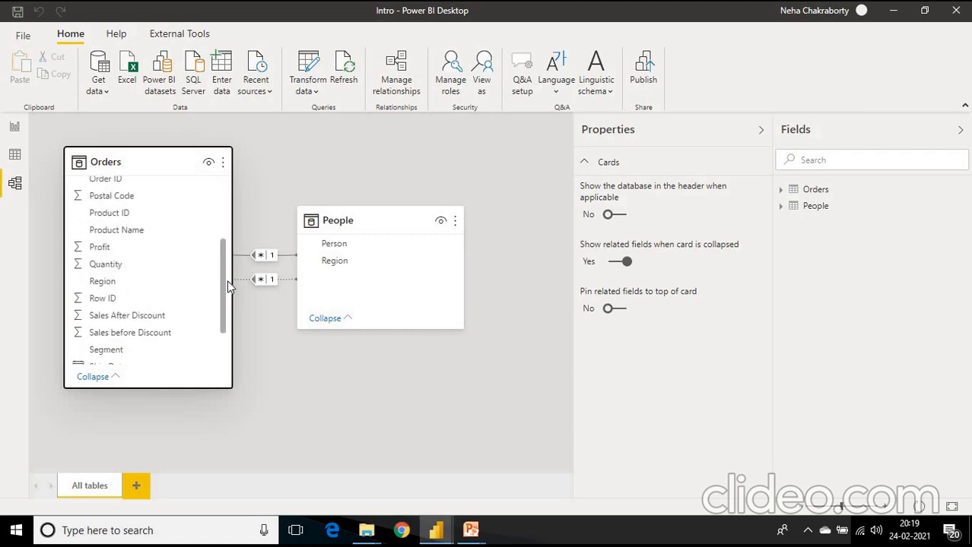
pyautogui.click(106, 279)
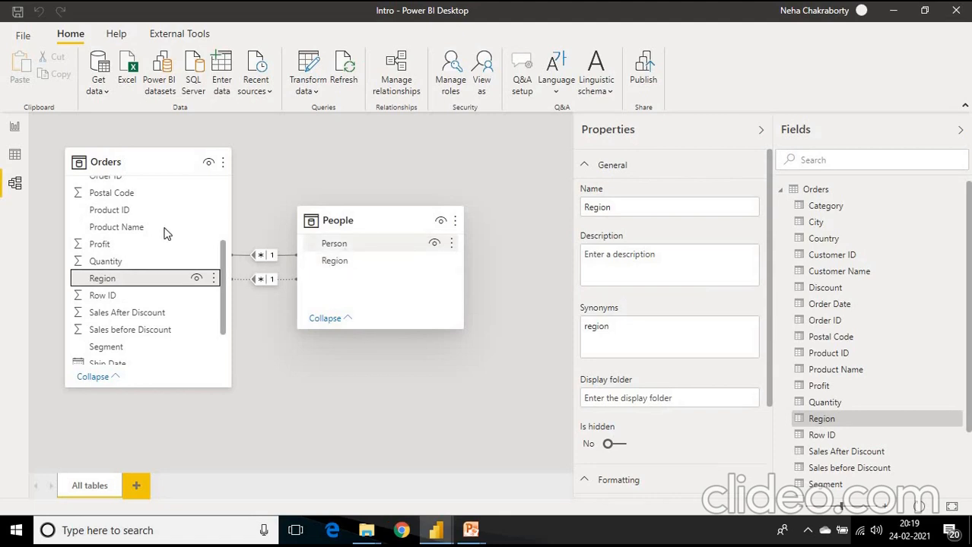
# - Review the new-relationship setup with People and Orders and its cardinality choices, then cancel it and close relationship management
pyautogui.click(406, 73)
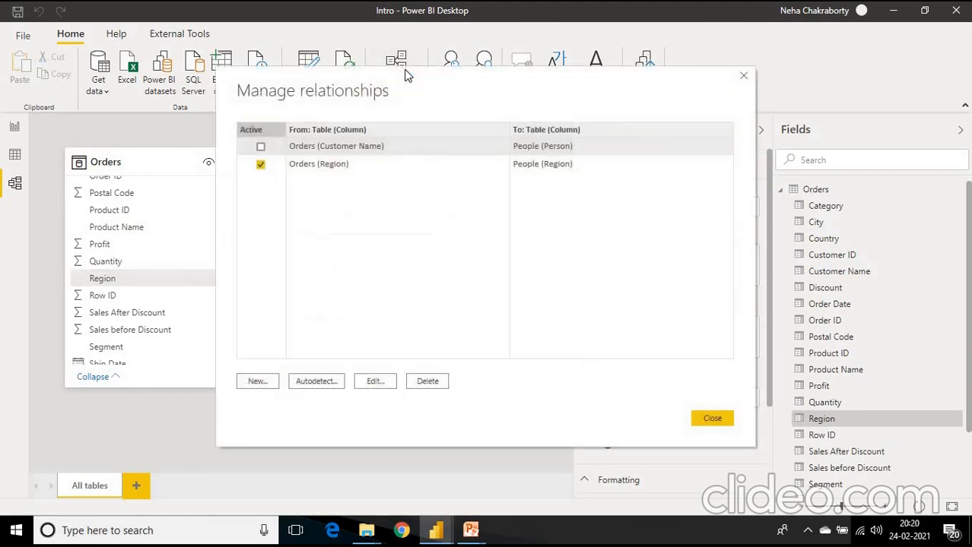
pyautogui.click(259, 386)
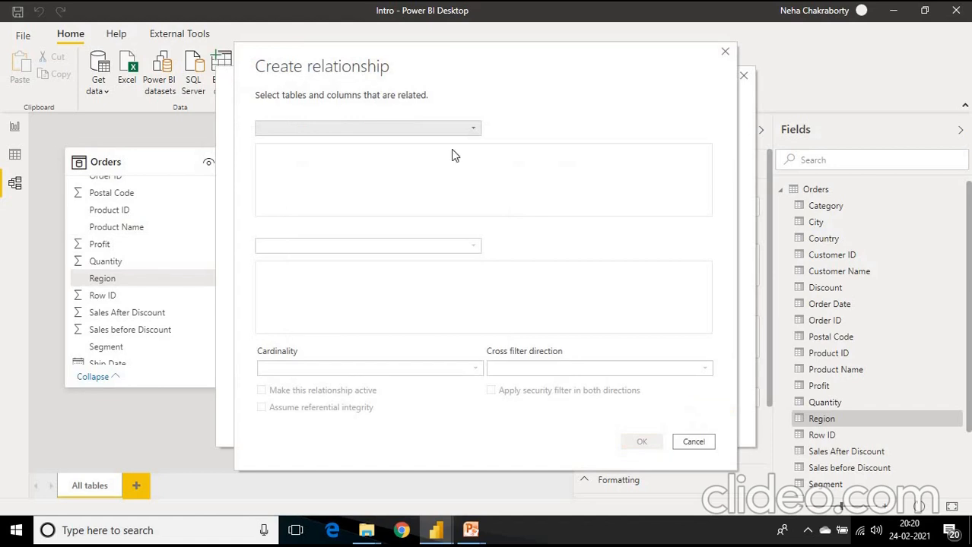
pyautogui.click(475, 133)
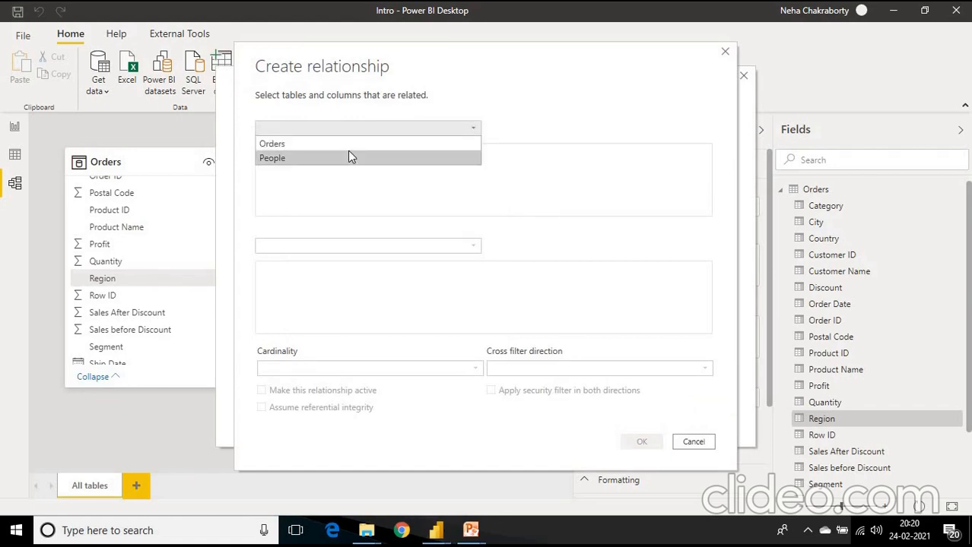
pyautogui.click(349, 158)
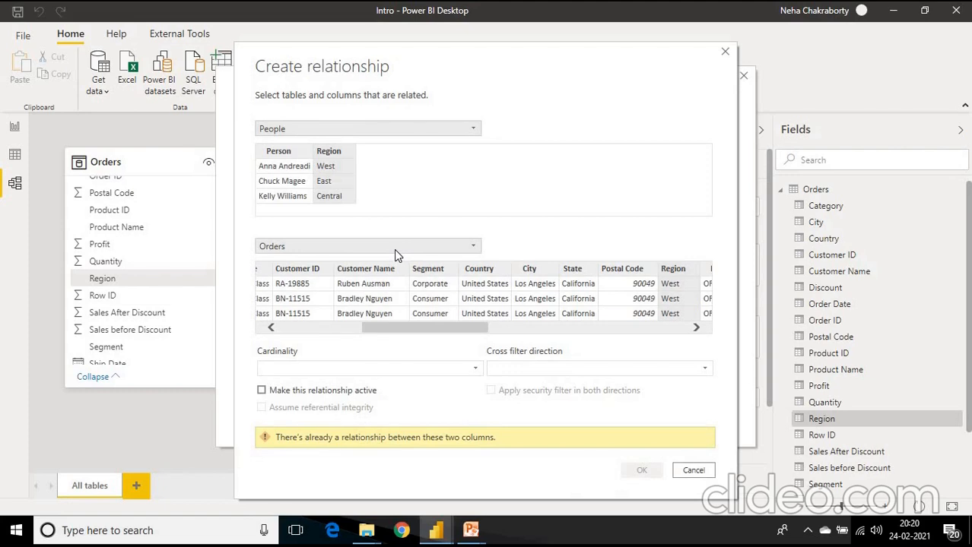
pyautogui.click(394, 248)
pyautogui.click(394, 248)
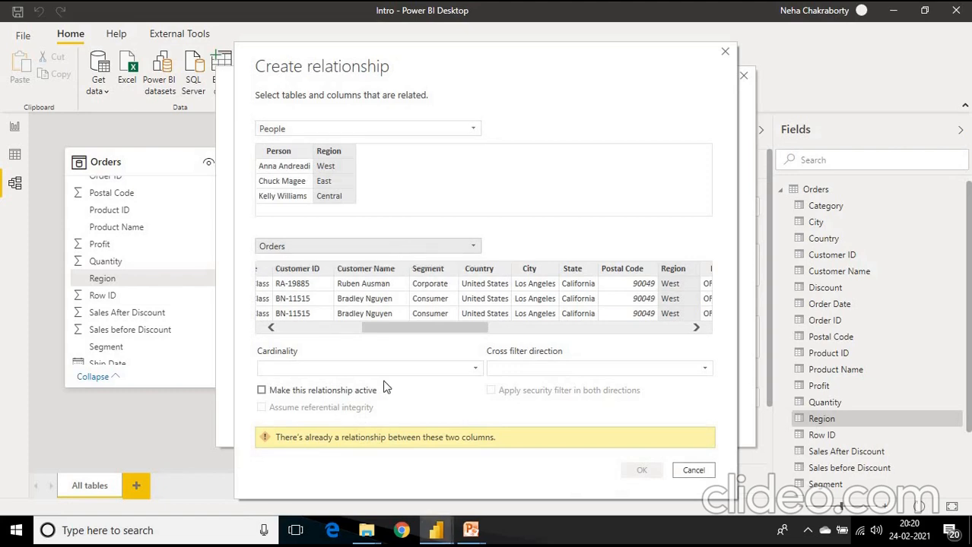
pyautogui.click(283, 369)
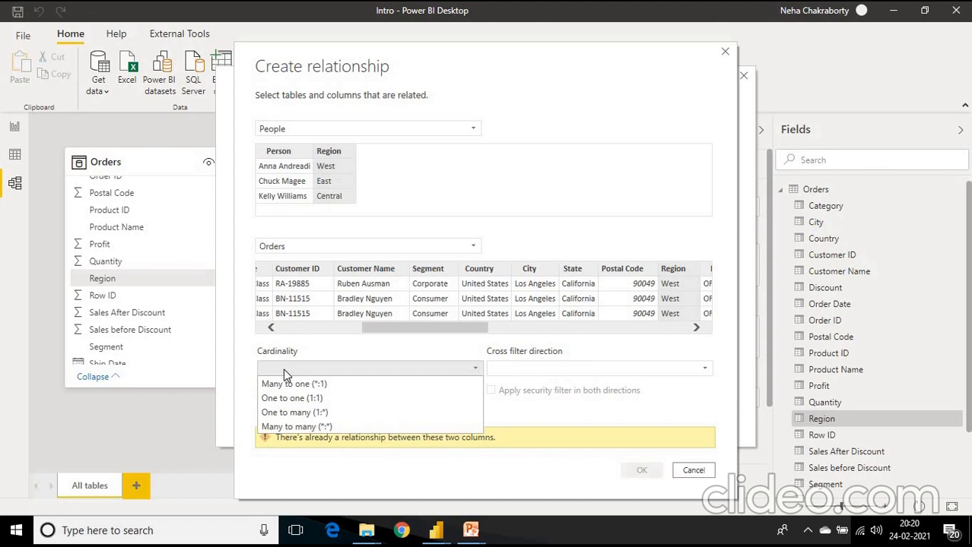
pyautogui.click(693, 471)
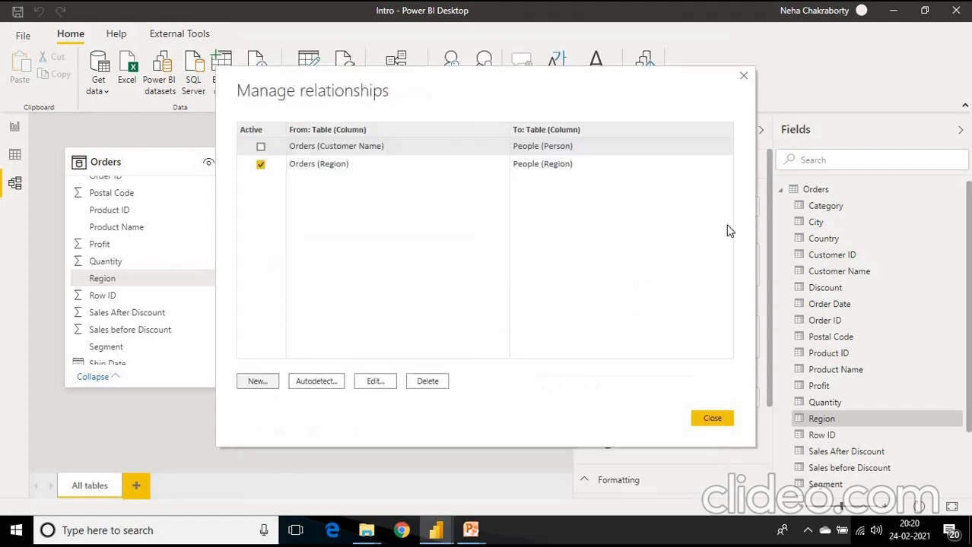
pyautogui.click(746, 77)
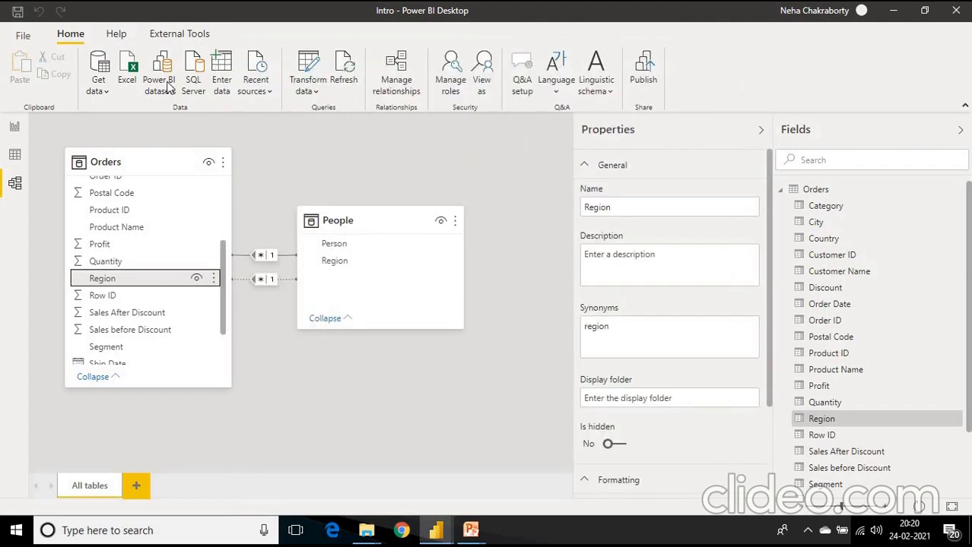
# - Review the Orders table's data across its columns up to Profit, comparing it with the report page
pyautogui.click(15, 156)
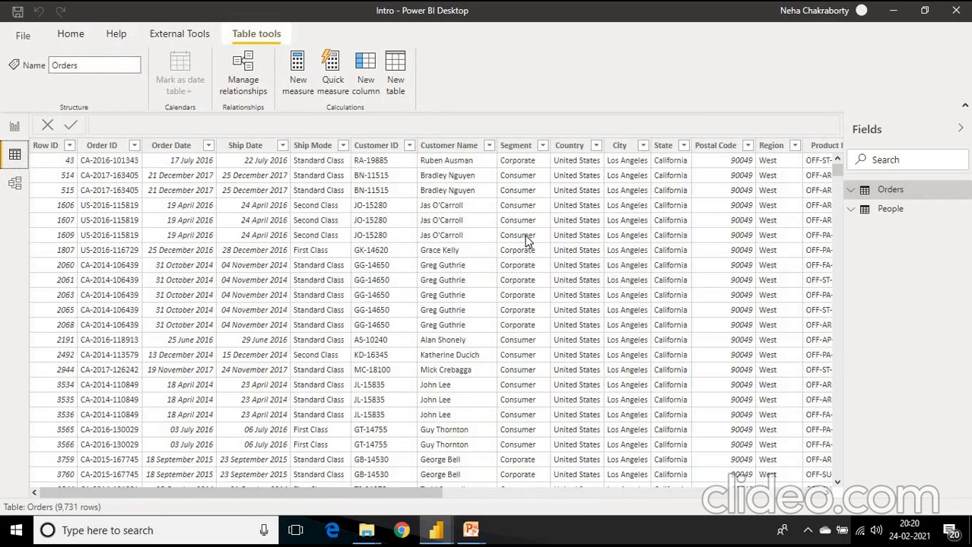
pyautogui.moveTo(304, 493); pyautogui.dragTo(823, 531)
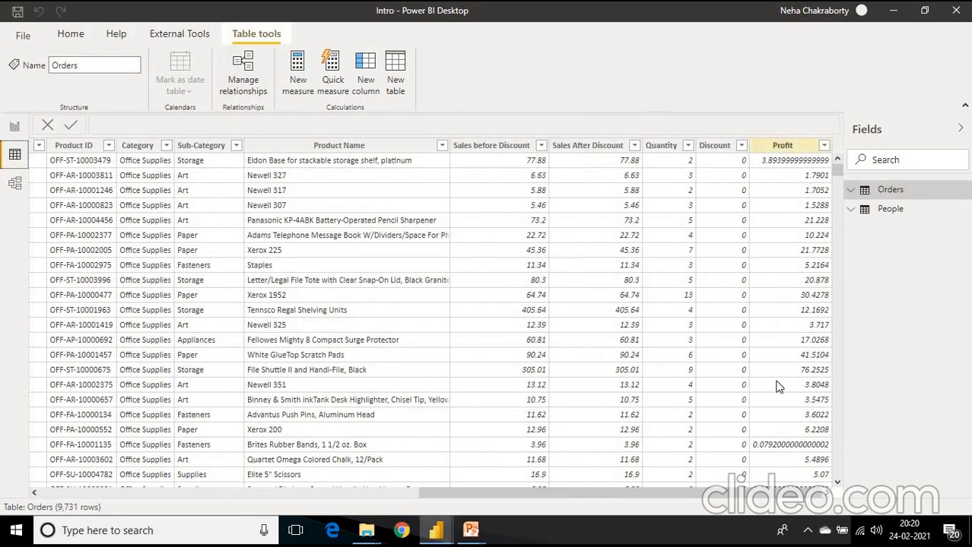
pyautogui.click(15, 128)
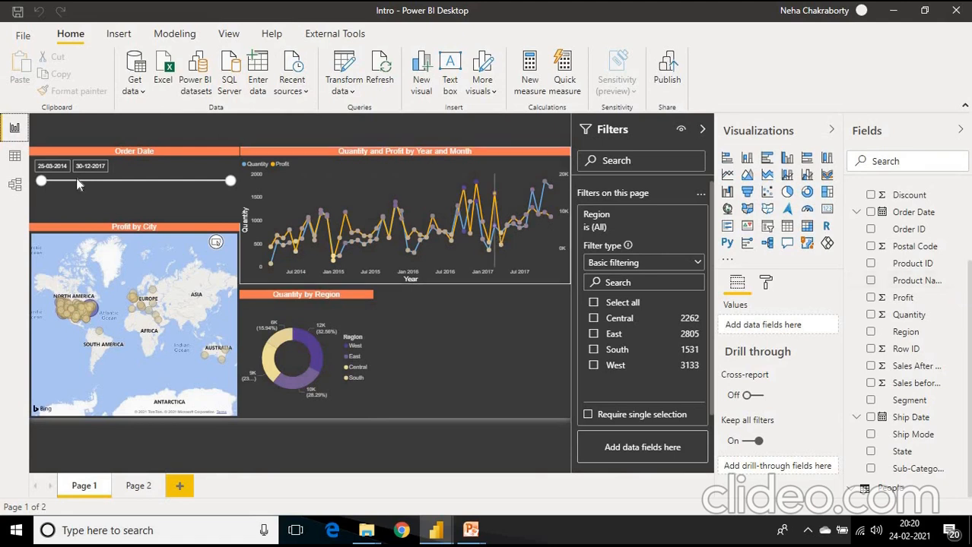
pyautogui.click(15, 158)
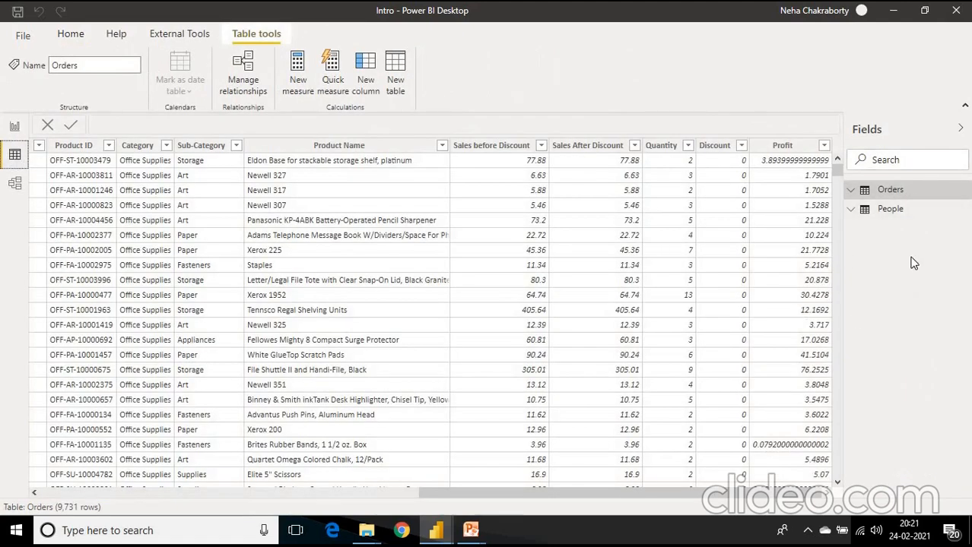
# - Return to the report and inspect the visual types and fields behind the Order Date slicer and the Profit by City map
pyautogui.click(15, 129)
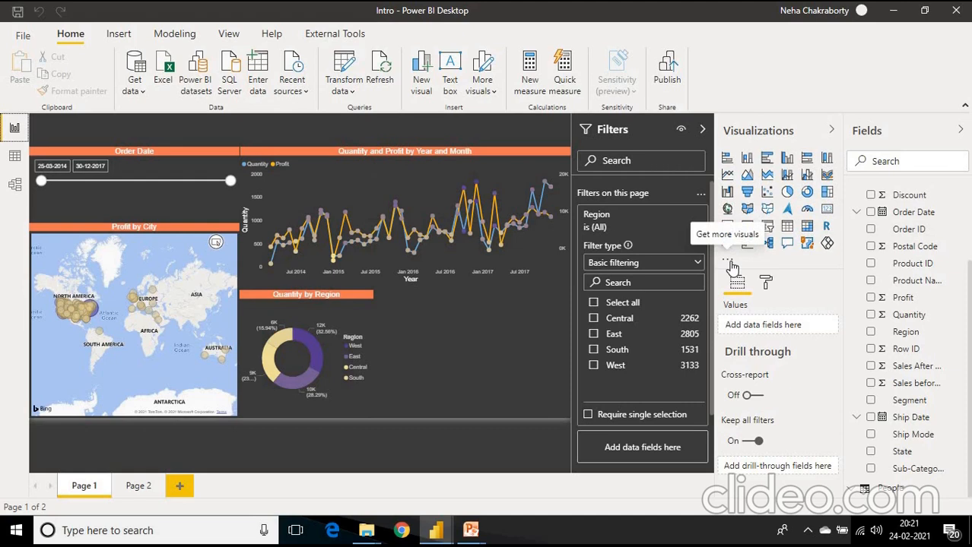
pyautogui.click(180, 184)
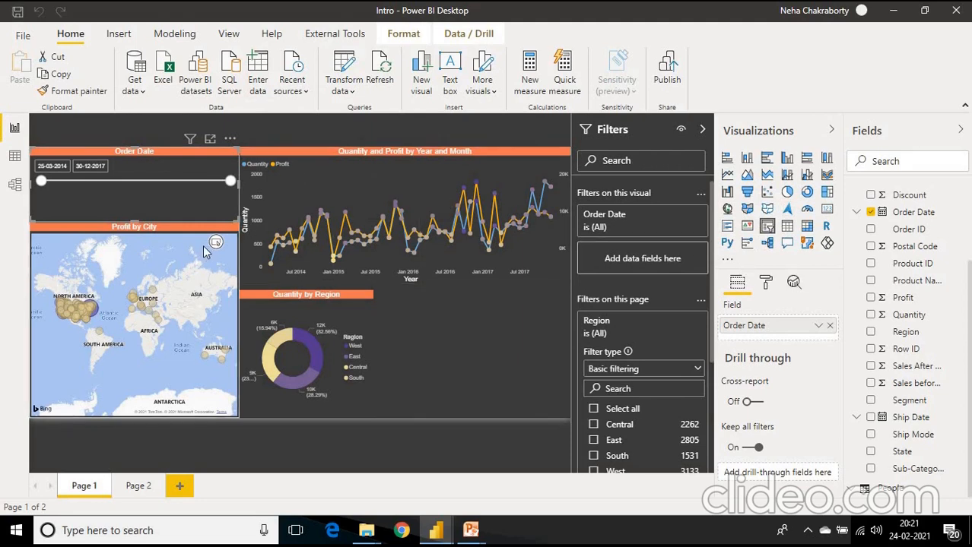
pyautogui.click(203, 244)
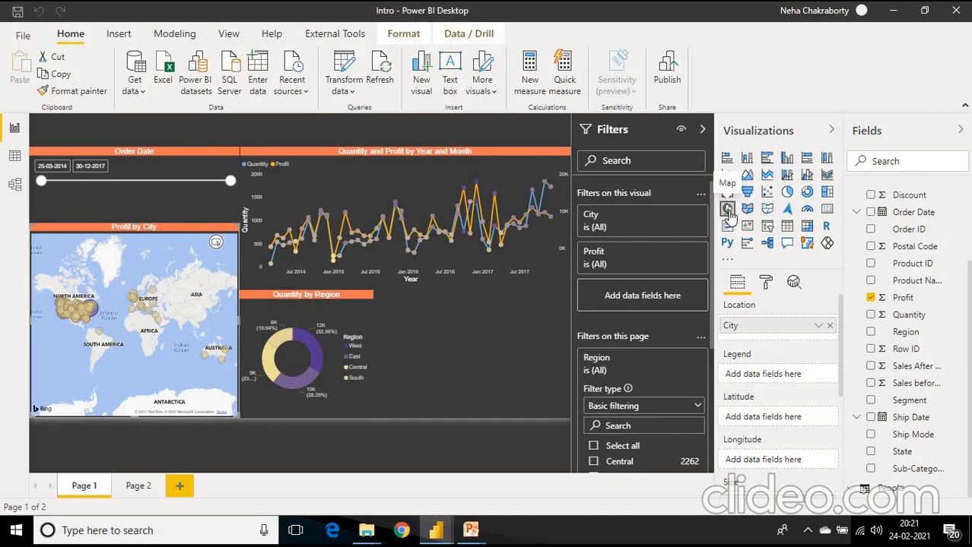
# - Add the Bullet Chart custom visual to the report from AppSource
pyautogui.click(730, 264)
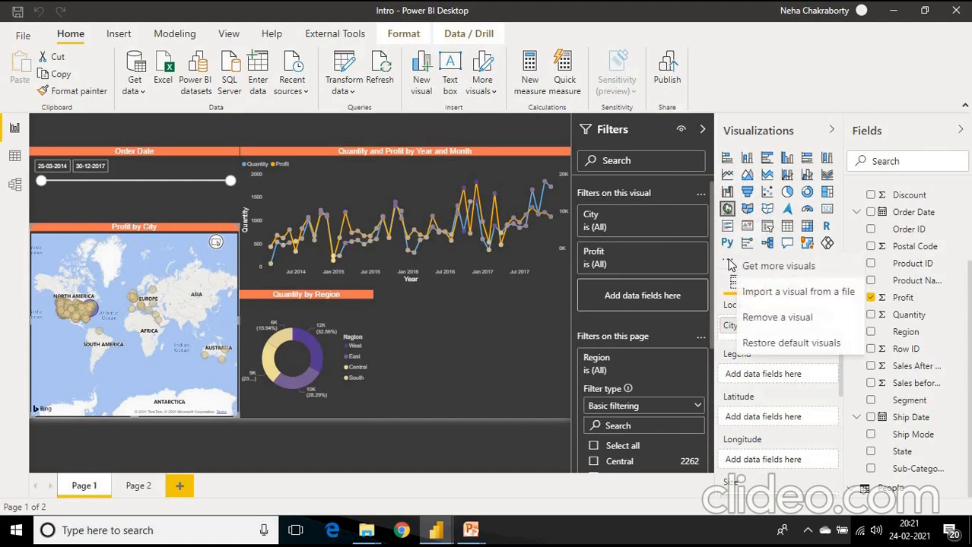
pyautogui.click(775, 273)
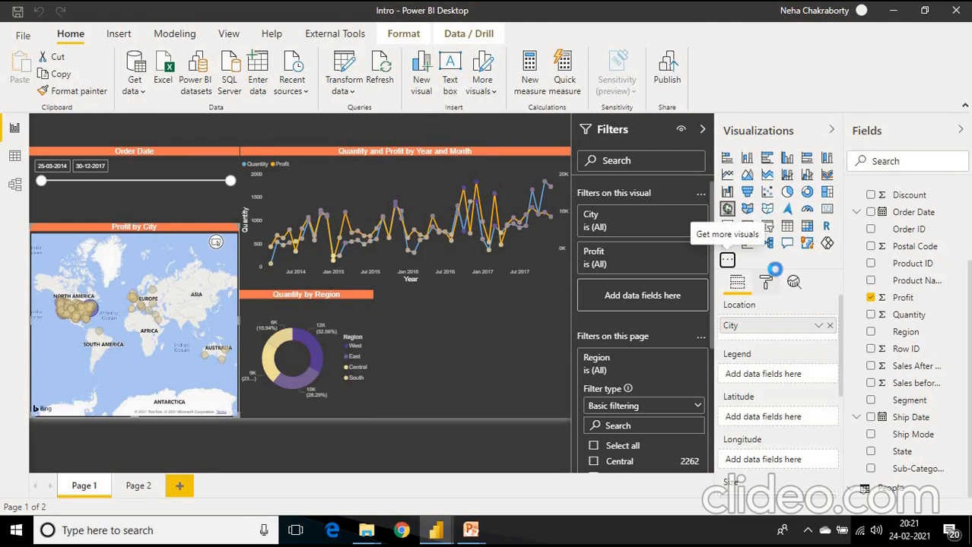
pyautogui.hotkey('alt', 'Tab')
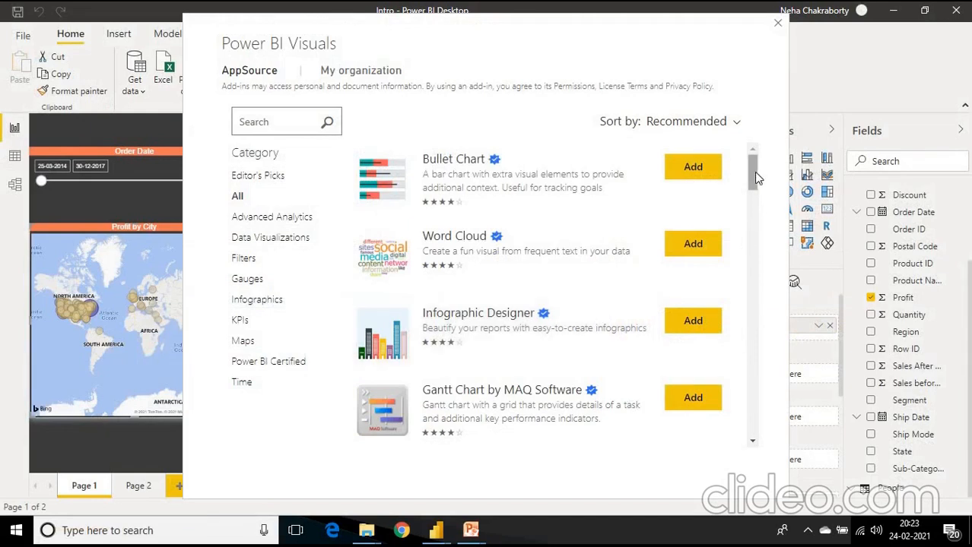
pyautogui.click(695, 172)
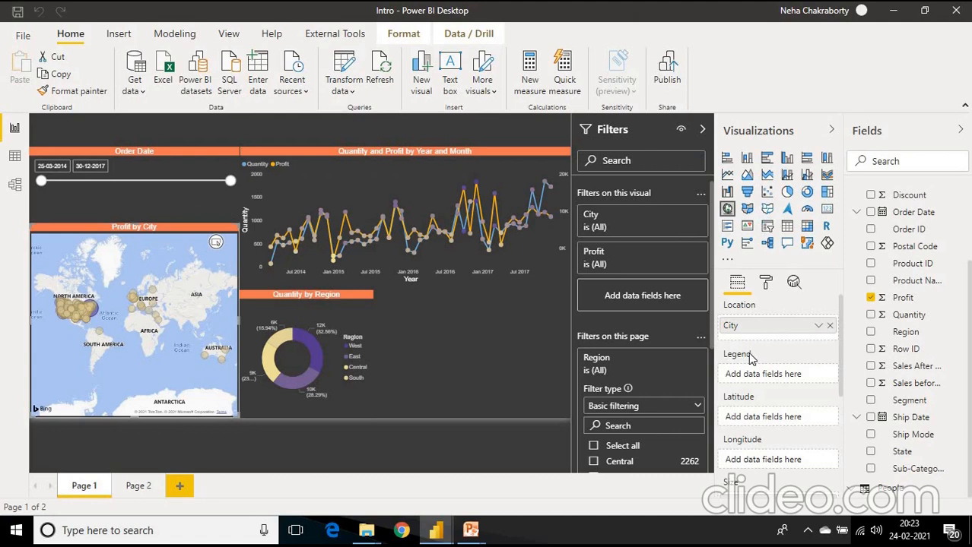
pyautogui.click(613, 287)
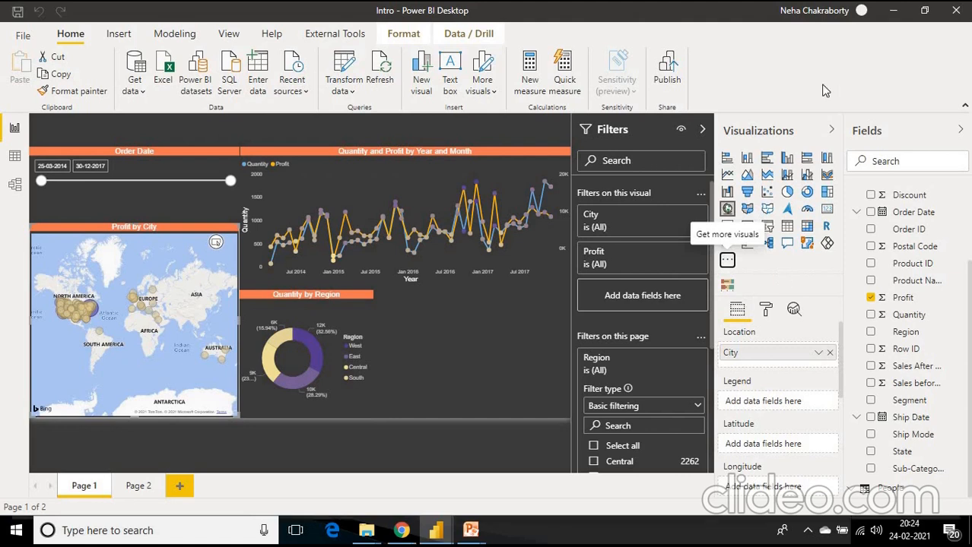
# - Import the correlation plot custom visual from its corrplot .pbiviz file in the Power BI Visuals folder
pyautogui.click(727, 262)
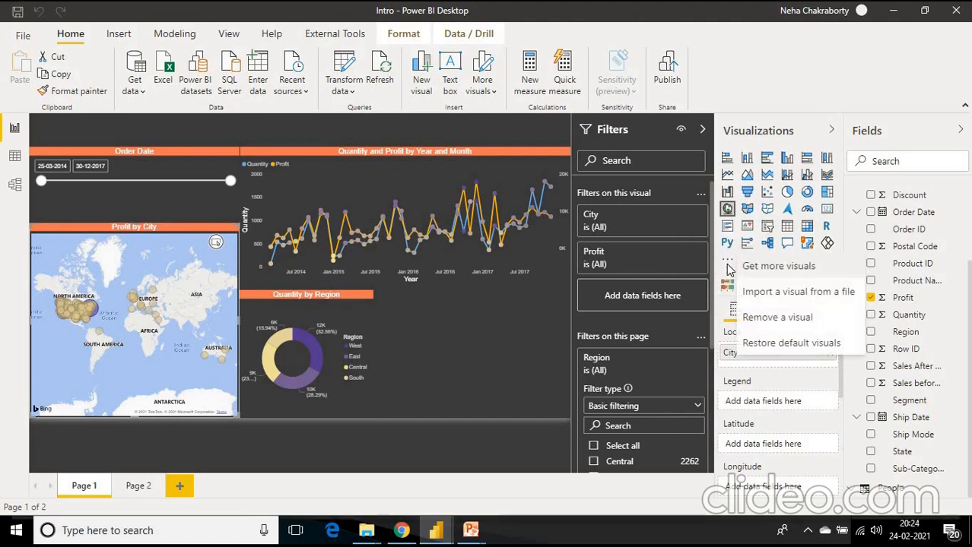
pyautogui.click(762, 293)
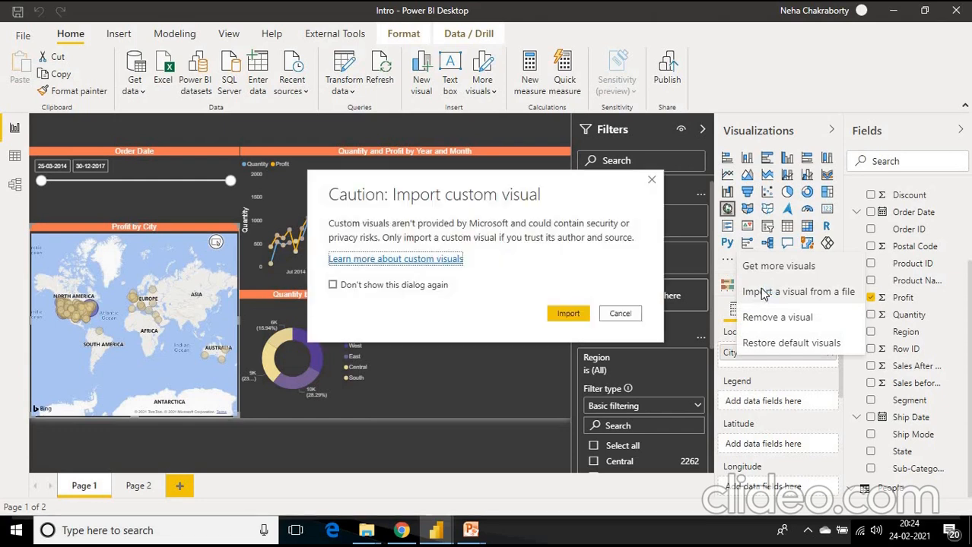
pyautogui.click(572, 317)
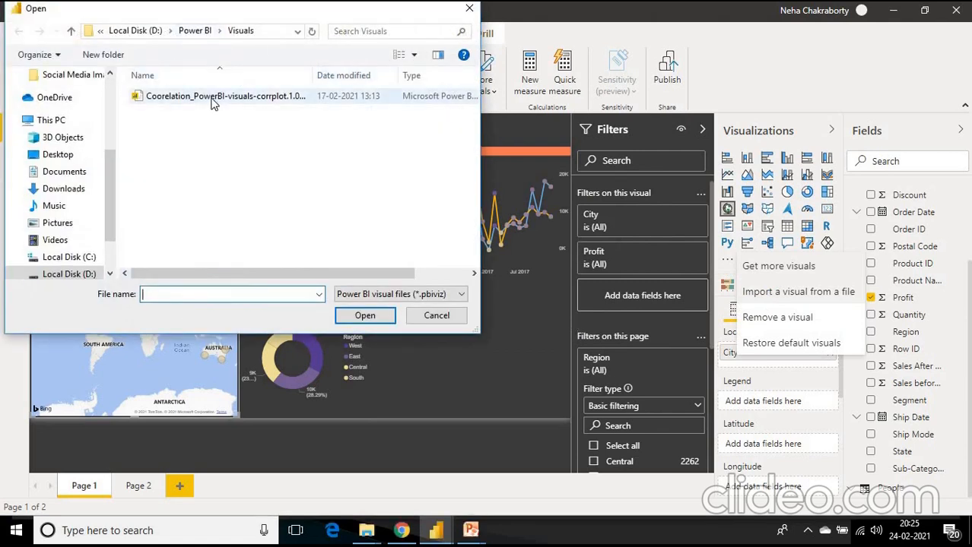
pyautogui.doubleClick(213, 104)
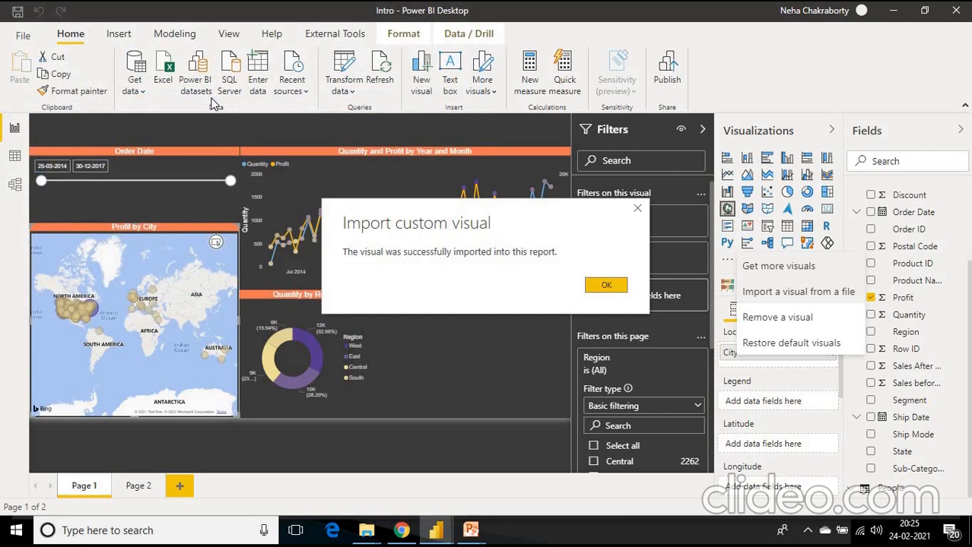
pyautogui.click(603, 285)
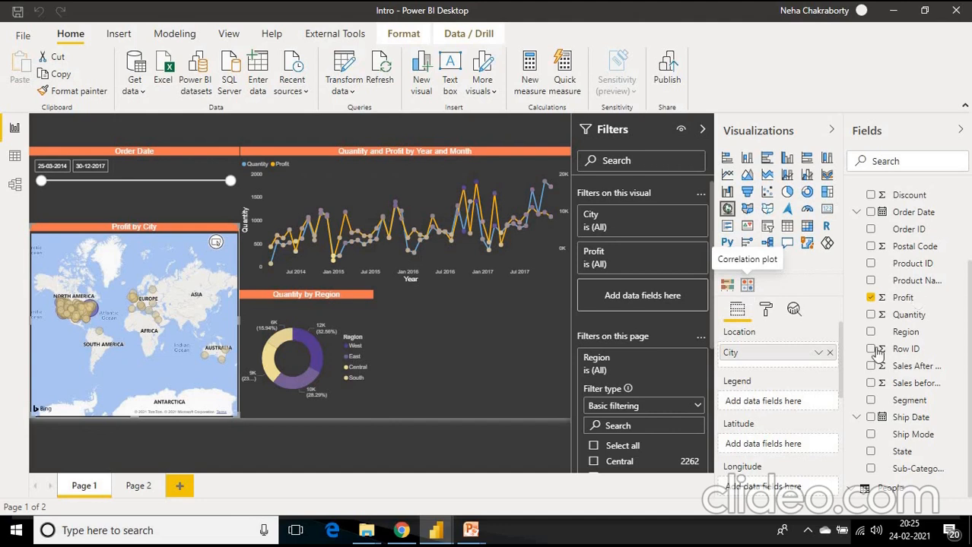
# - Create a line chart of Quantity by Order Date in the empty area of Page 1 beside the Quantity by Region donut
pyautogui.click(543, 390)
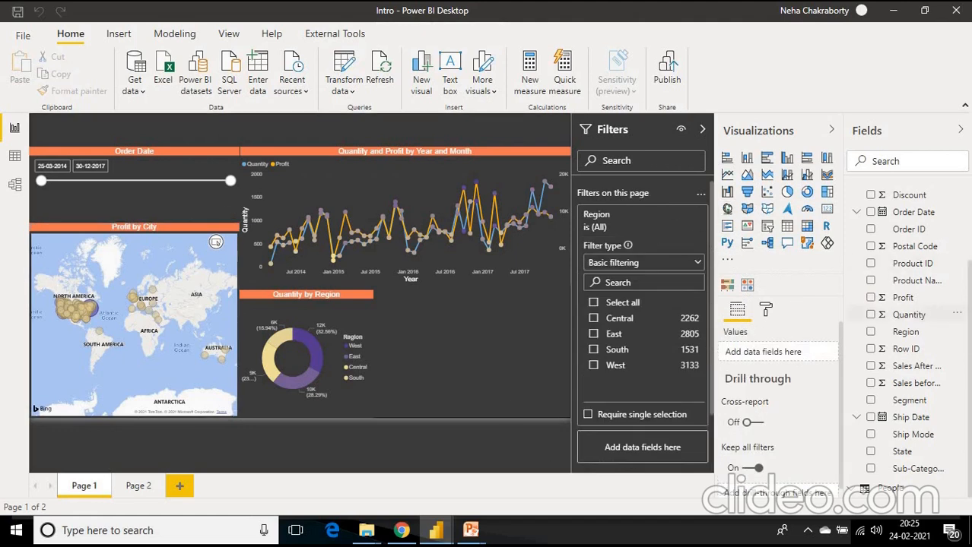
pyautogui.click(871, 212)
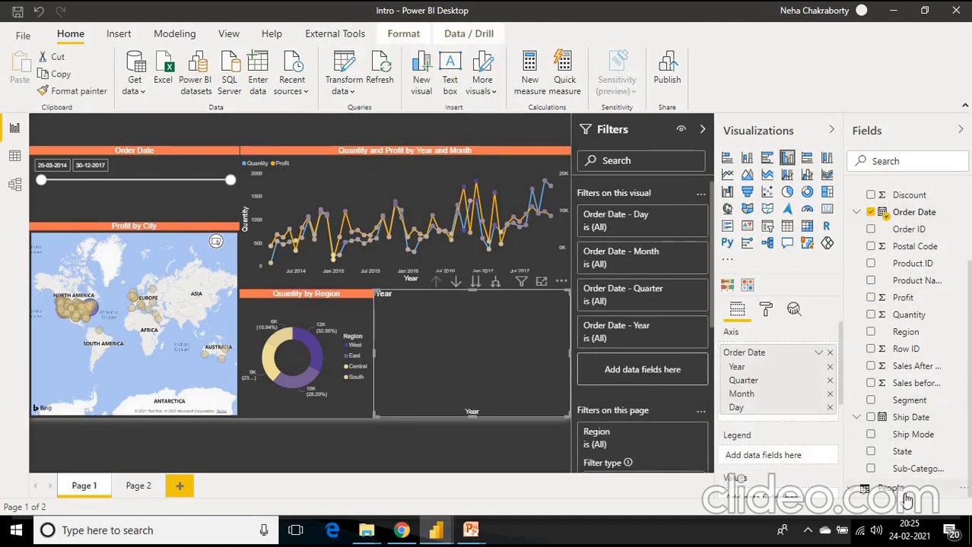
pyautogui.click(871, 314)
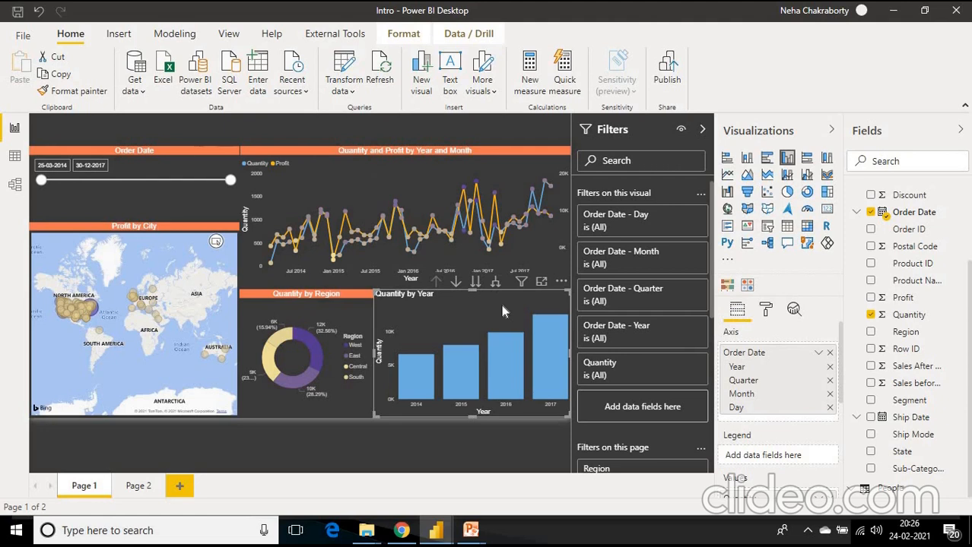
pyautogui.click(728, 175)
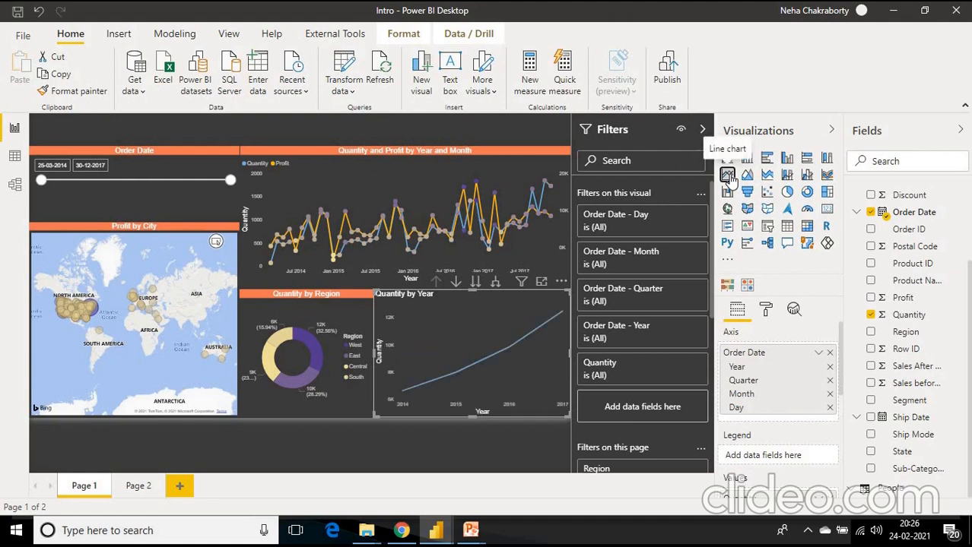
# - Open the formatting options of the Quantity by Year line chart and review its X axis settings
pyautogui.moveTo(547, 383)
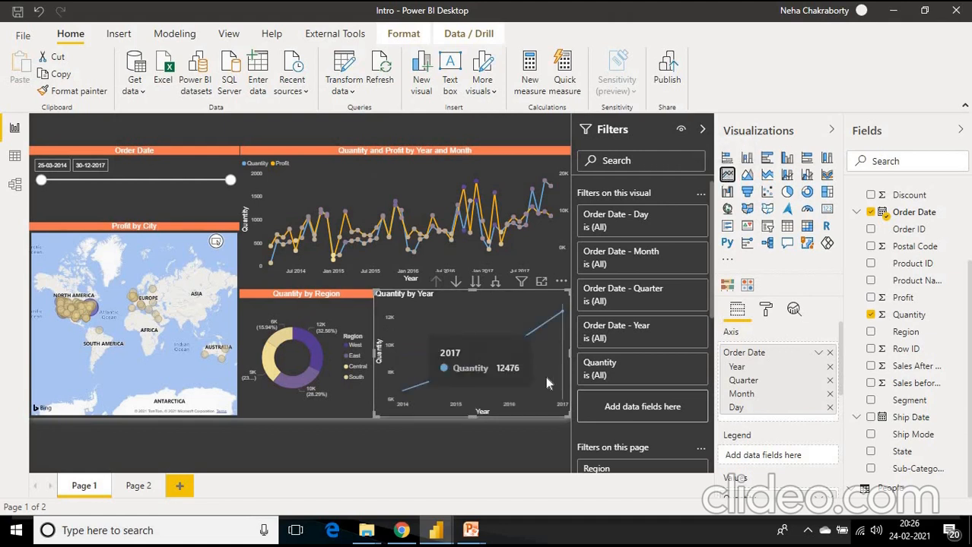
pyautogui.click(766, 311)
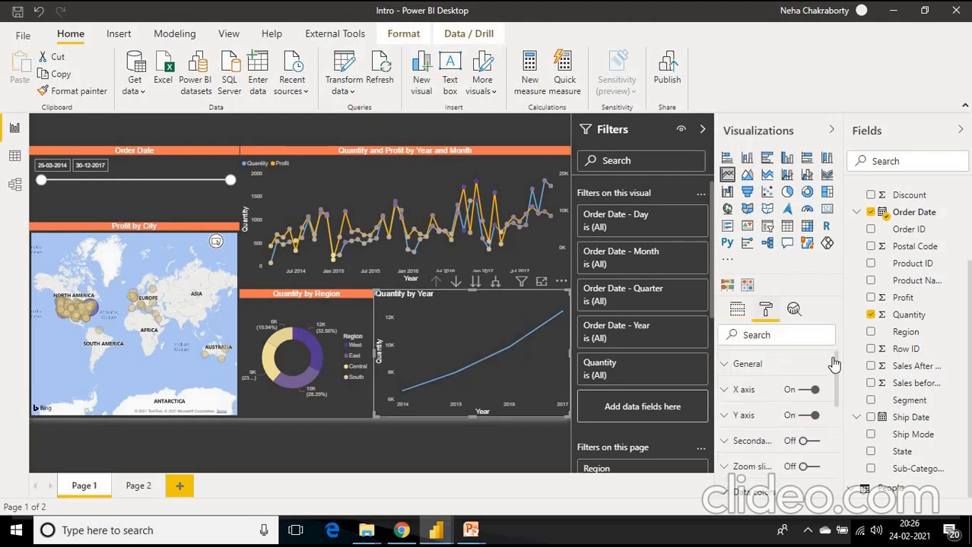
pyautogui.moveTo(835, 368); pyautogui.dragTo(835, 372)
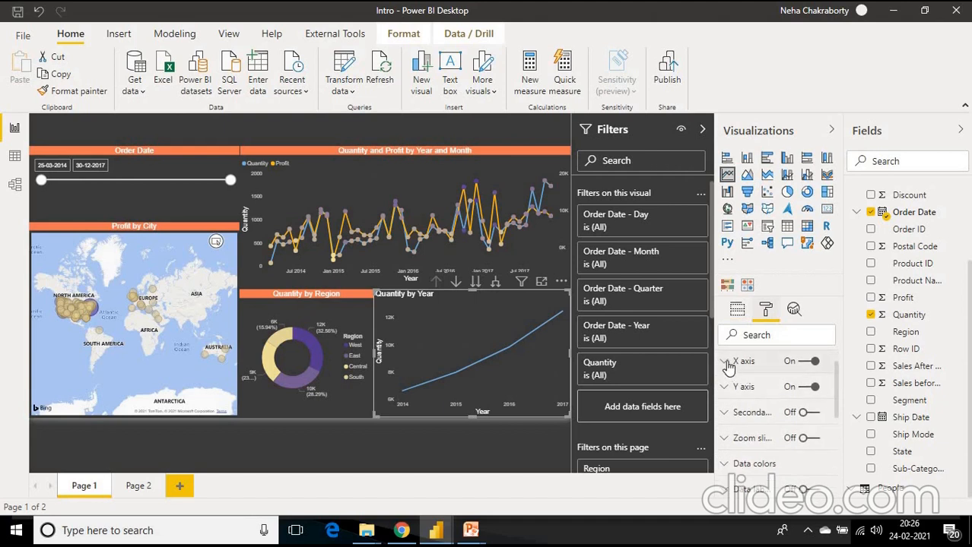
pyautogui.click(727, 364)
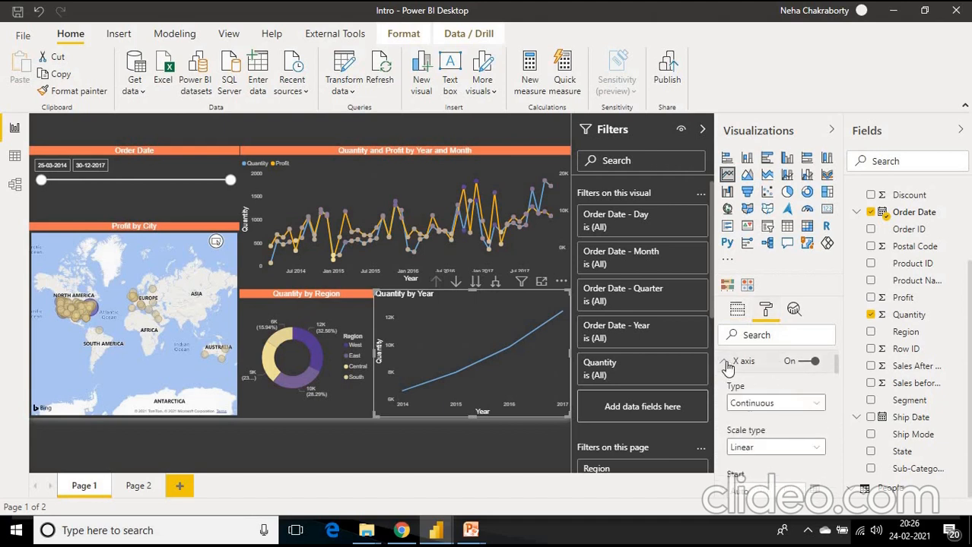
pyautogui.click(728, 364)
pyautogui.moveTo(834, 371)
pyautogui.mouseDown()
pyautogui.moveTo(834, 394)
pyautogui.moveTo(834, 378)
pyautogui.mouseUp()
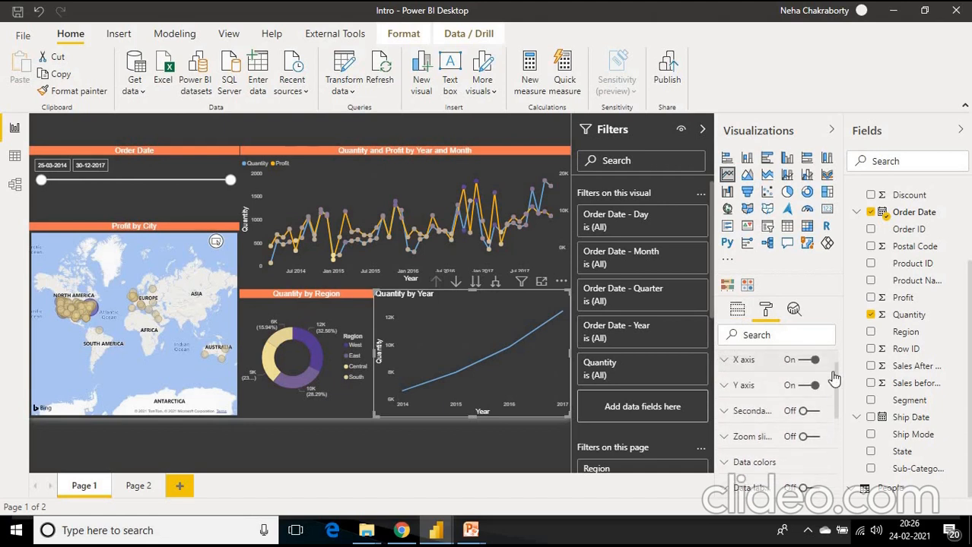
# - Try Y axis start values of 8000 and 6000 on the Quantity by Year chart, and clear the value back to Auto
pyautogui.click(741, 388)
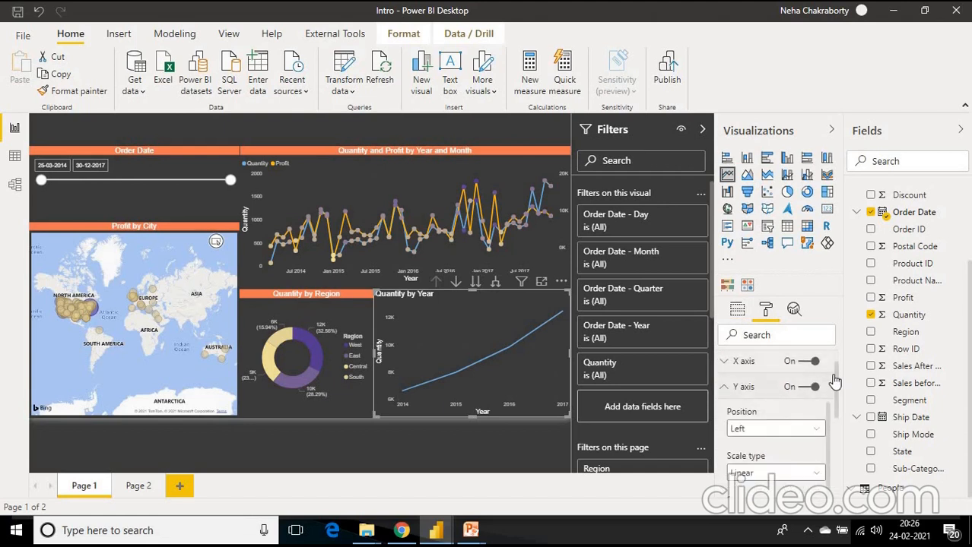
pyautogui.moveTo(835, 370); pyautogui.dragTo(840, 392)
pyautogui.click(783, 402)
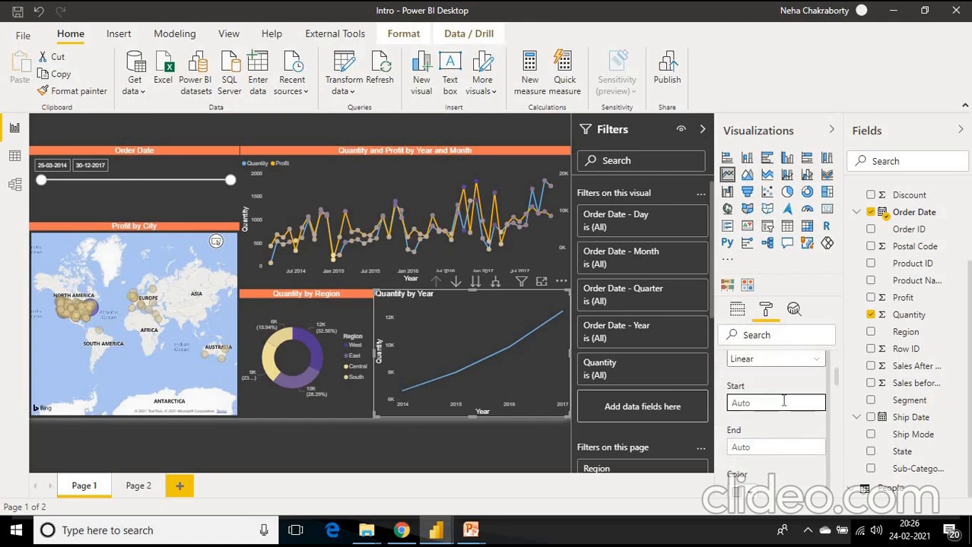
pyautogui.write('8000')
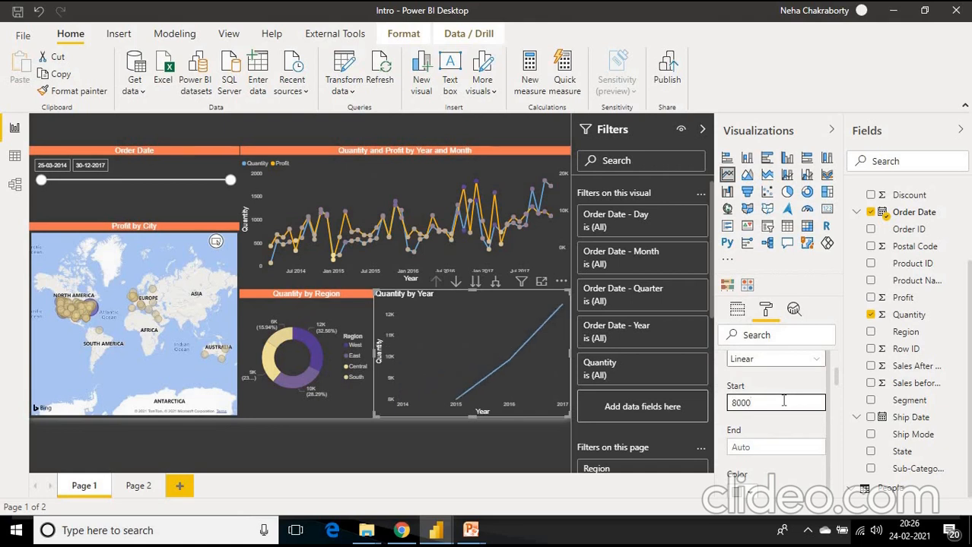
pyautogui.write('6')
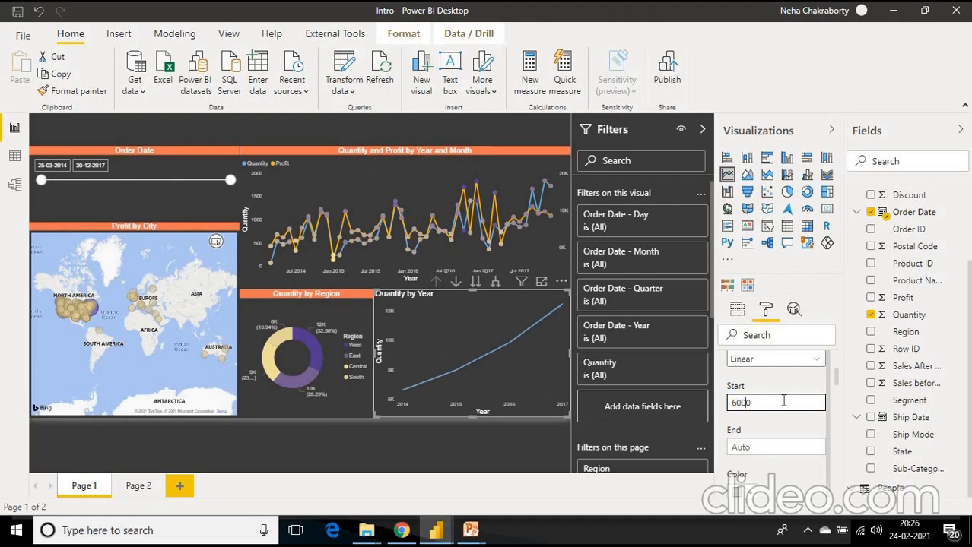
pyautogui.press('BackSpace')
# - Review the Y axis text options and the remaining format categories down to Title and Background, and select the Quantity and Profit chart
pyautogui.scroll(-3, 837, 396)
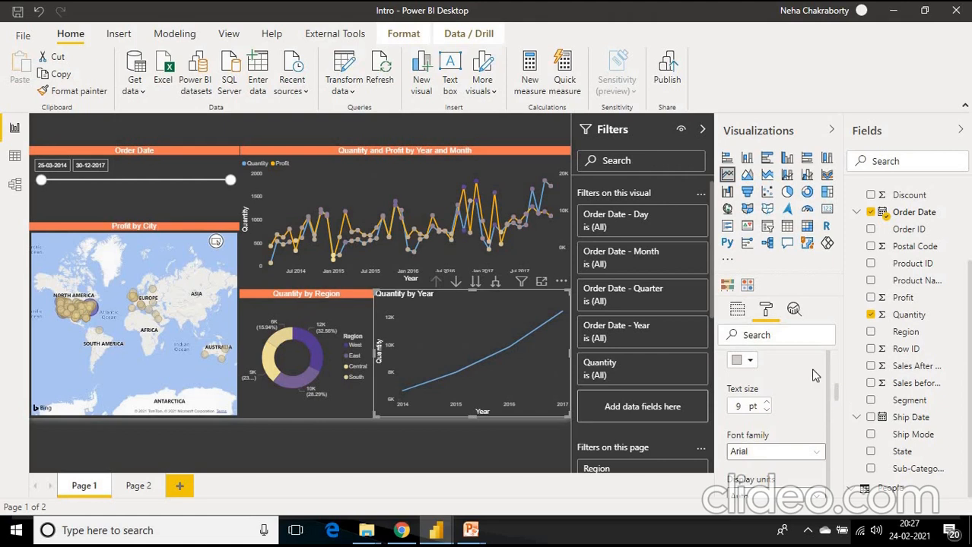
pyautogui.moveTo(835, 388); pyautogui.dragTo(833, 365)
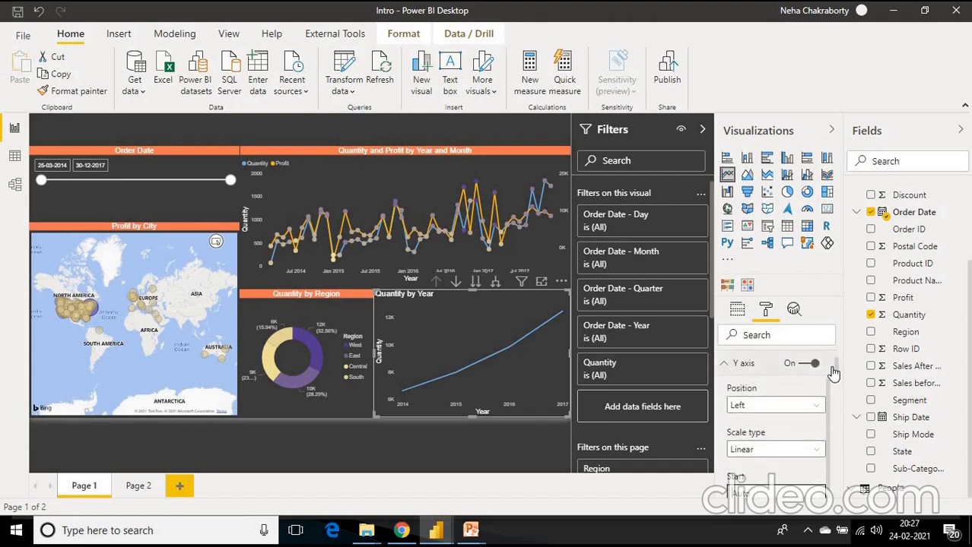
pyautogui.click(726, 365)
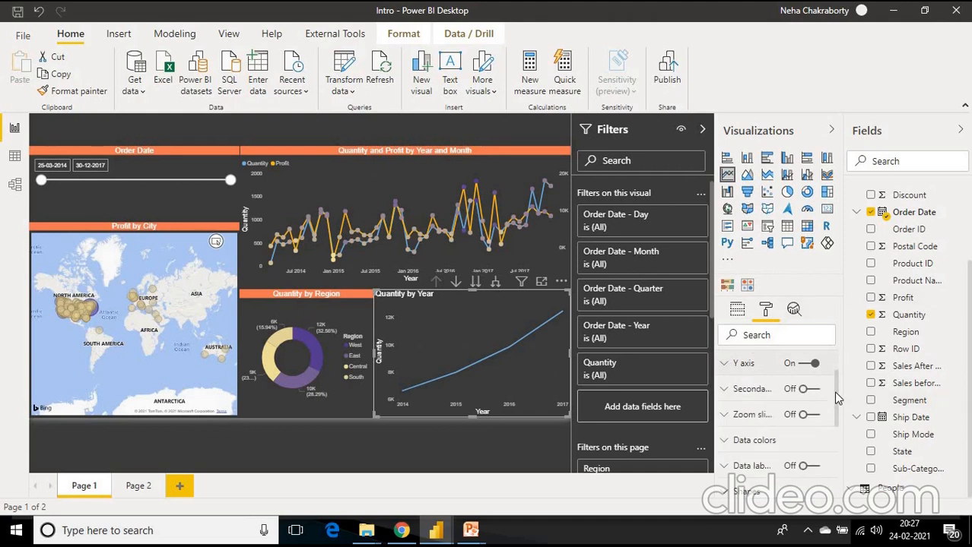
pyautogui.moveTo(835, 383); pyautogui.dragTo(834, 423)
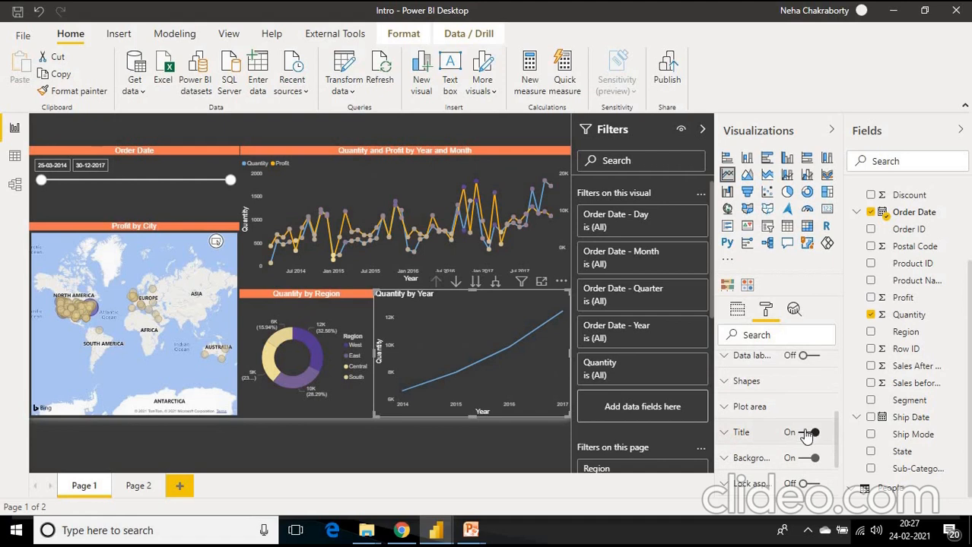
pyautogui.click(479, 151)
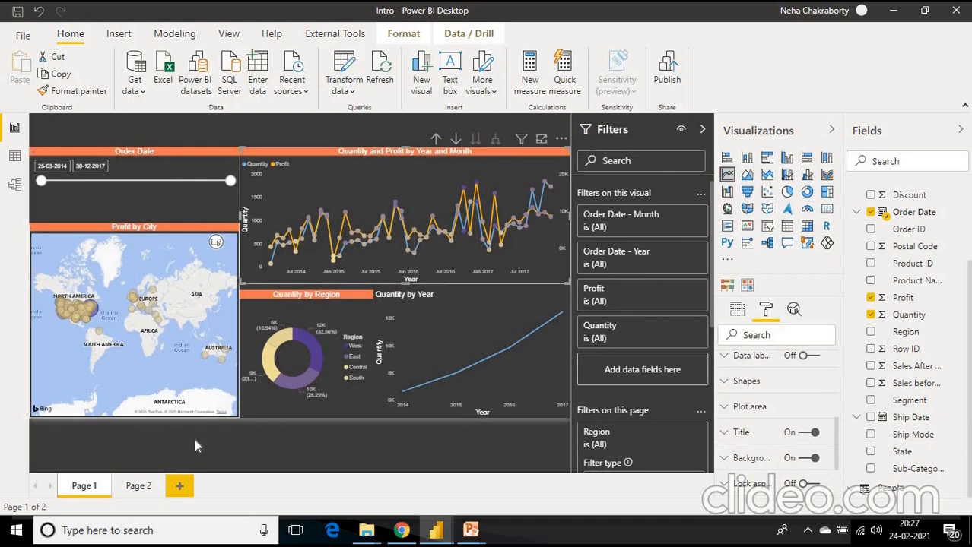
# - Add a new report page and switch the report to a light built-in theme
pyautogui.click(183, 487)
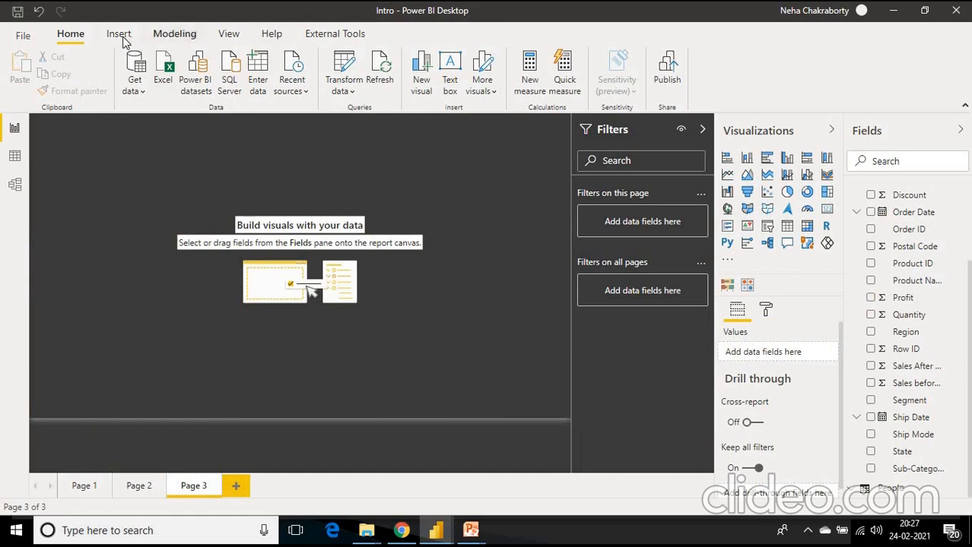
pyautogui.click(226, 35)
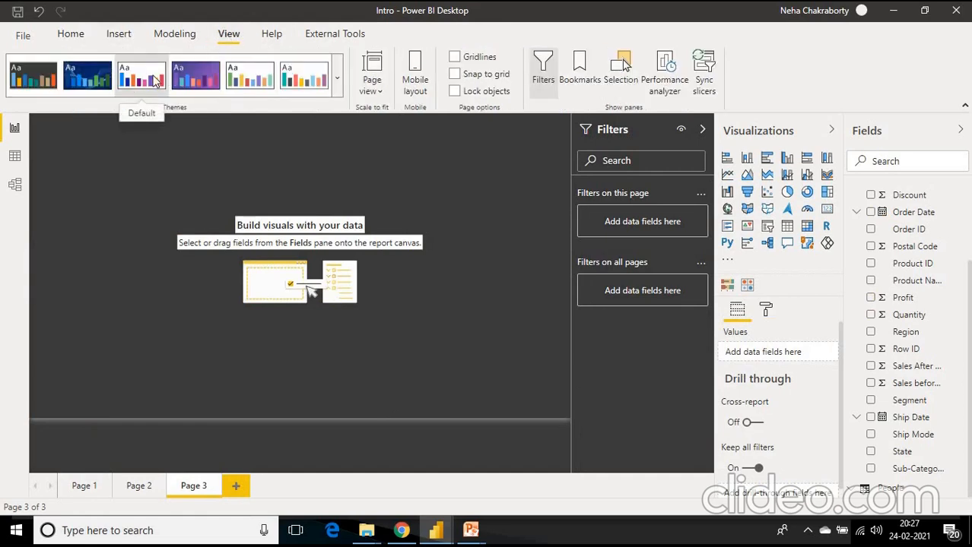
pyautogui.click(154, 80)
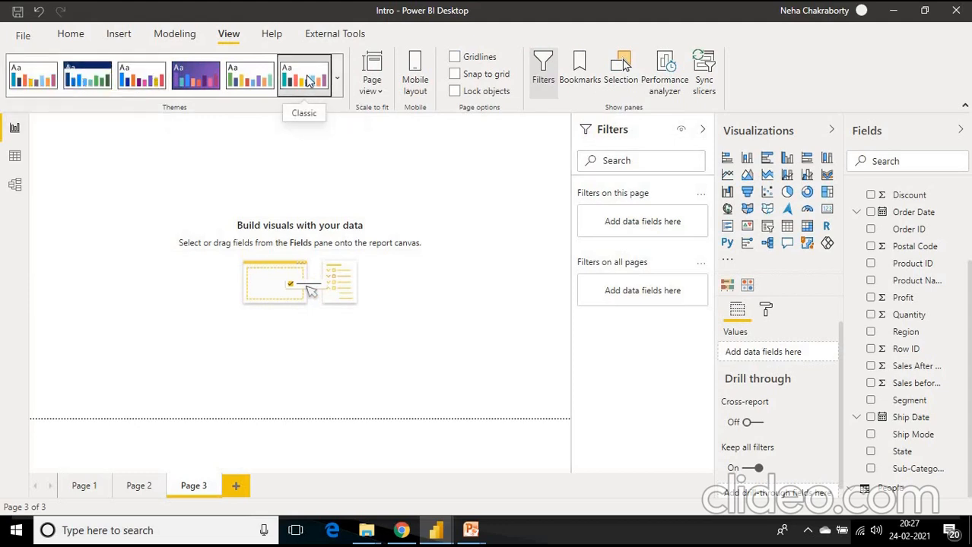
# - Return to Page 1 and apply the Innovate theme to the report
pyautogui.click(84, 487)
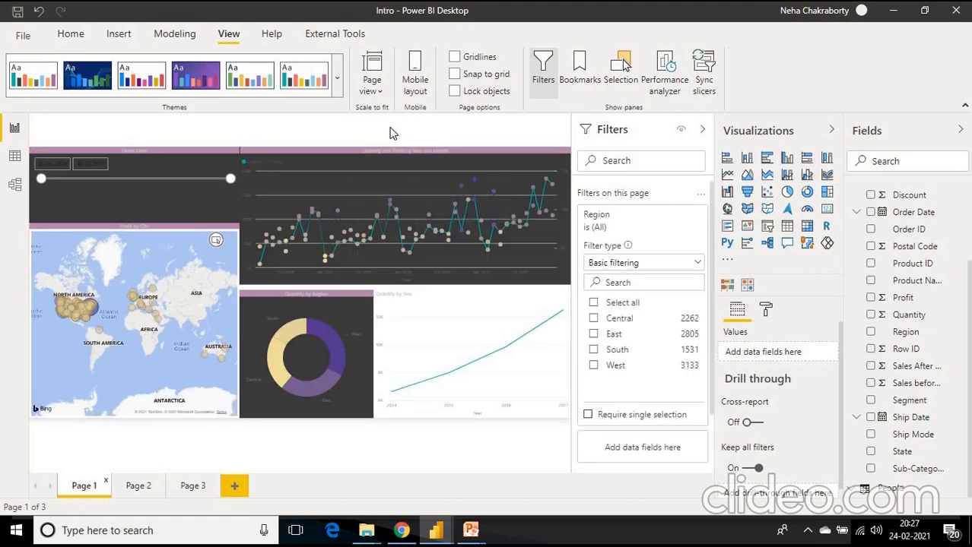
pyautogui.click(338, 84)
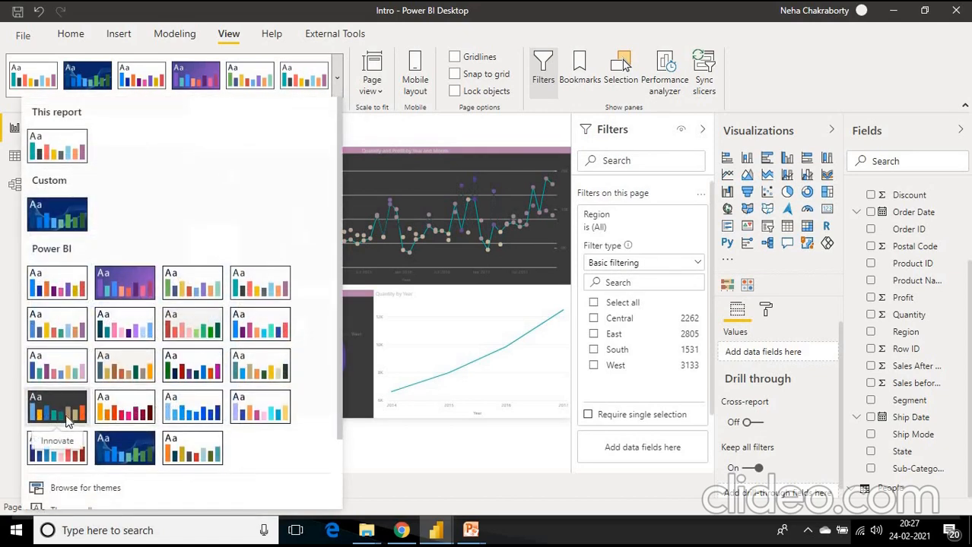
pyautogui.click(67, 421)
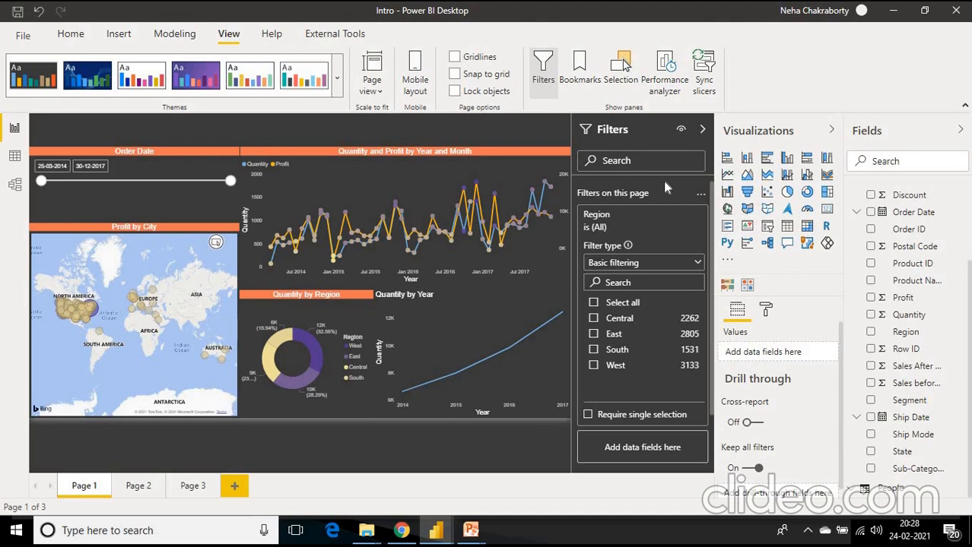
# - Filter only the Quantity and Profit by Year and Month chart to the Consumer segment, and remove that Segment filter again
pyautogui.click(507, 176)
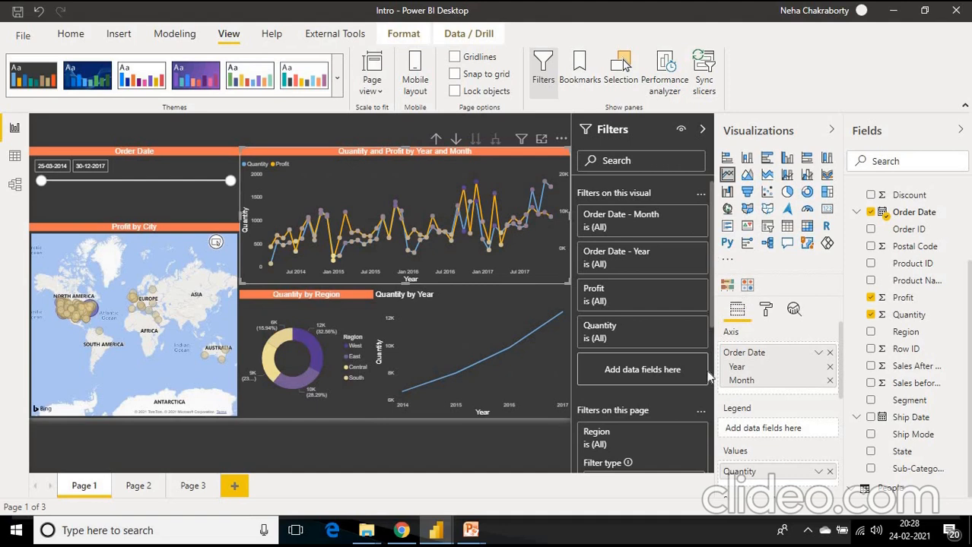
pyautogui.click(603, 437)
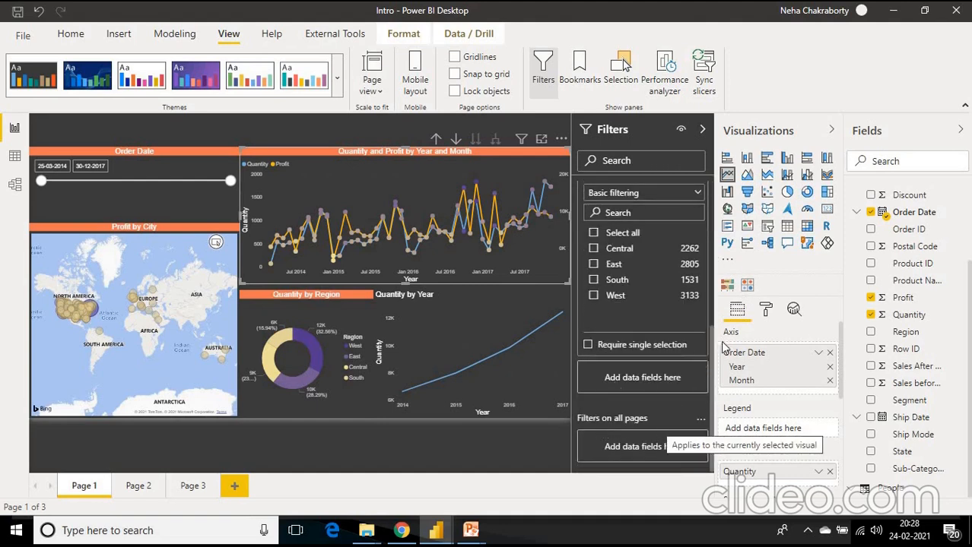
pyautogui.scroll(4, 711, 355)
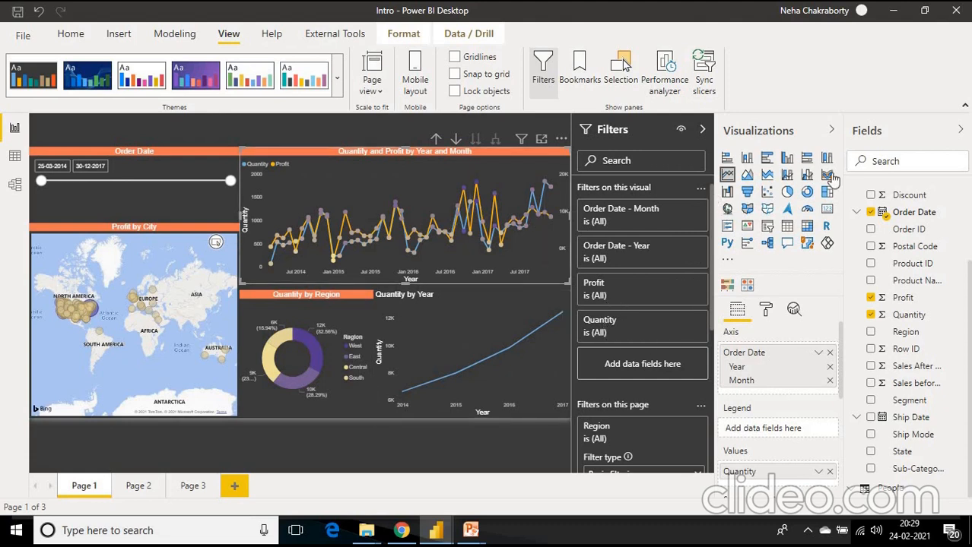
pyautogui.moveTo(912, 400); pyautogui.dragTo(641, 378)
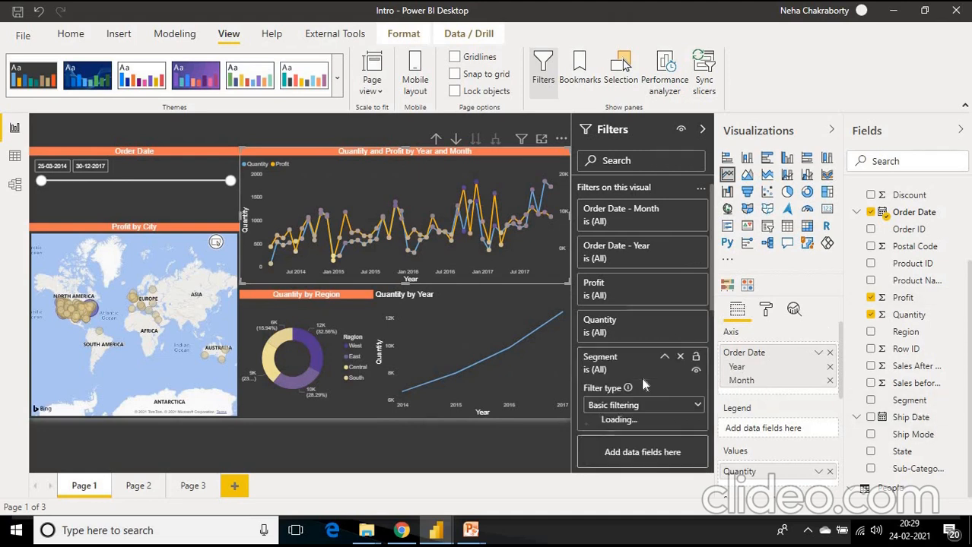
pyautogui.scroll(-3, 704, 319)
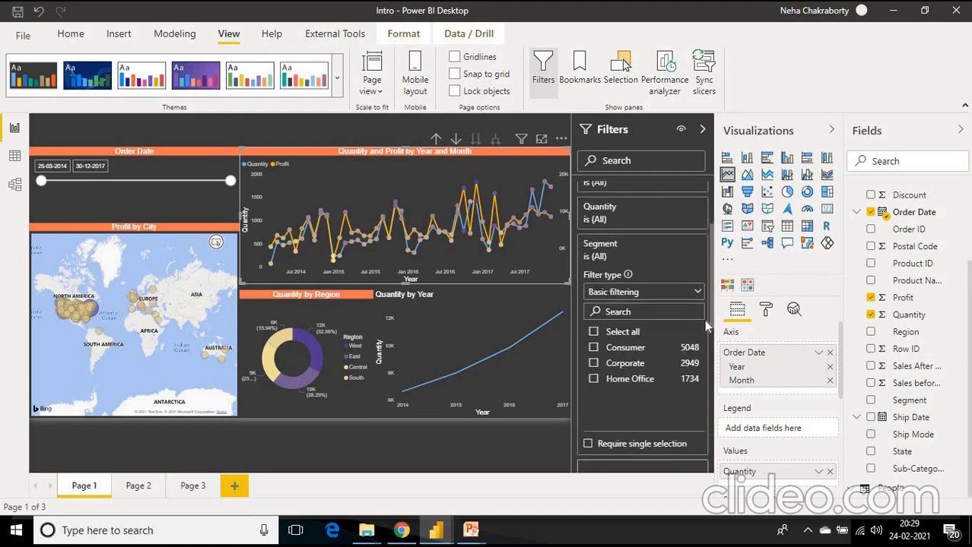
pyautogui.click(594, 340)
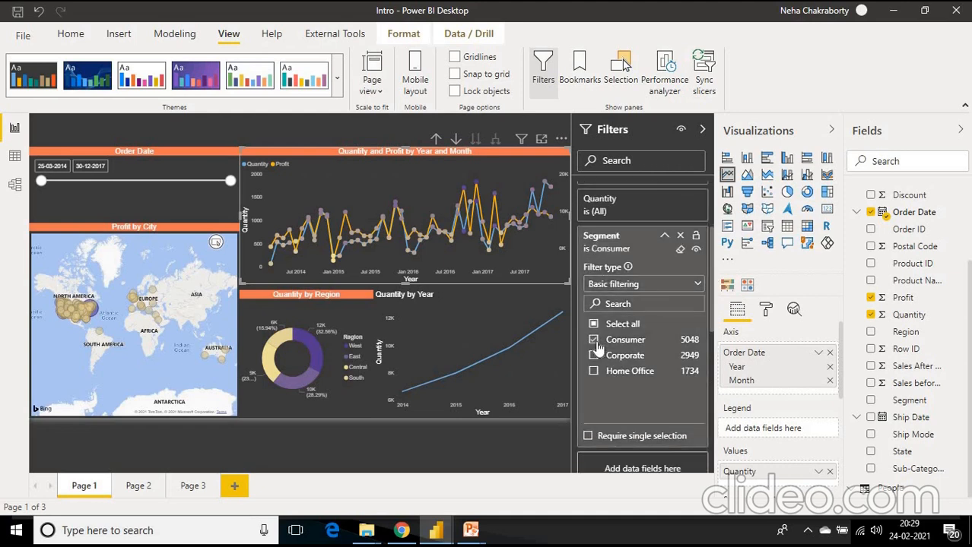
pyautogui.scroll(-2, 597, 320)
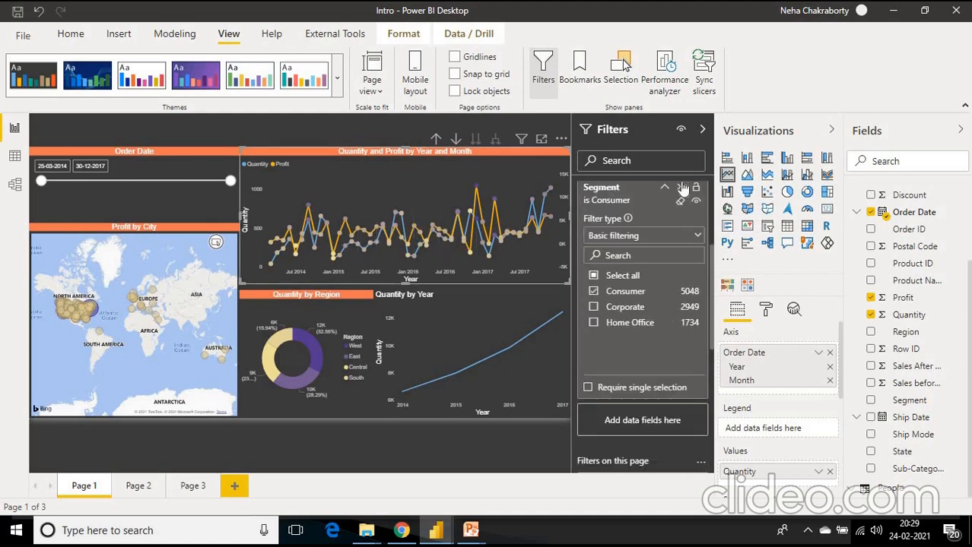
pyautogui.click(680, 188)
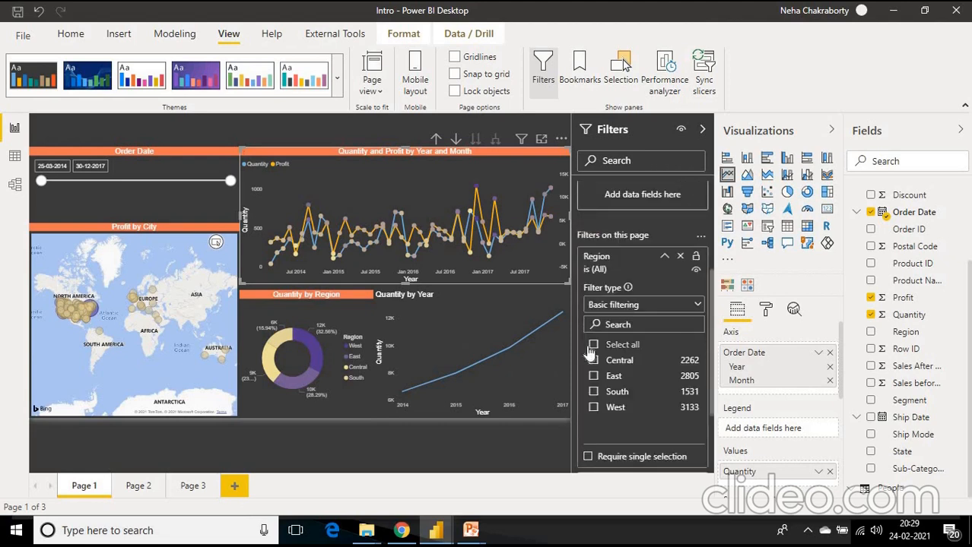
# - Narrow the Order Date slicer's range to 25-03-2014 through 30-10-2016
pyautogui.click(155, 171)
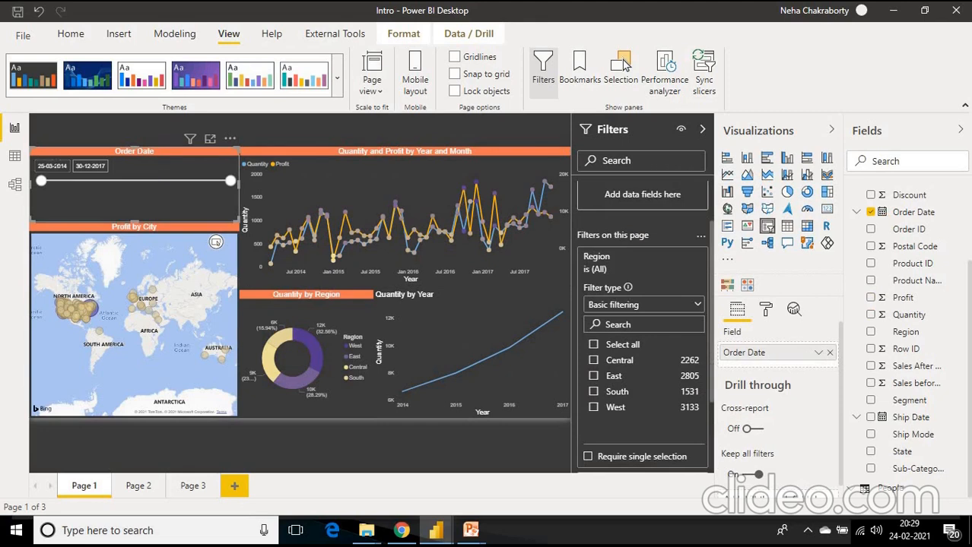
pyautogui.click(51, 166)
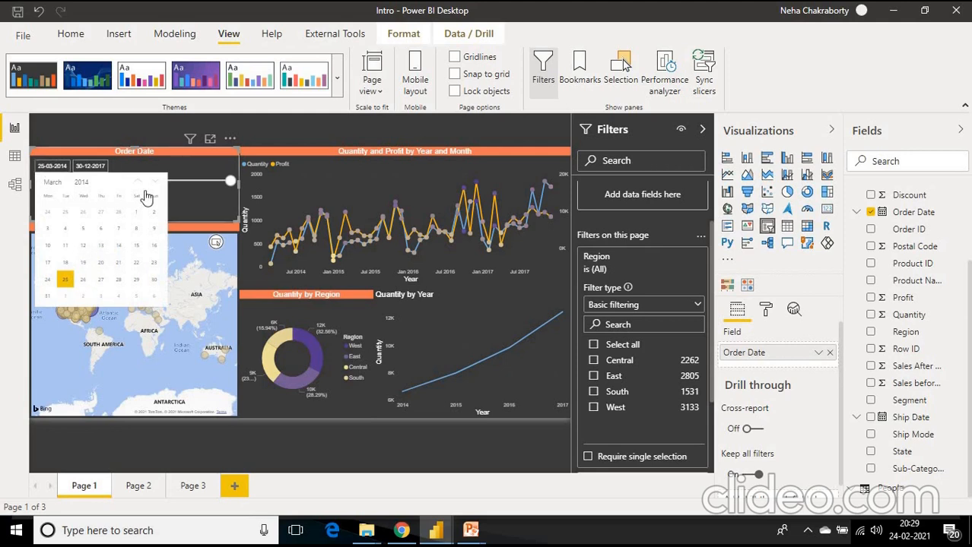
pyautogui.click(203, 181)
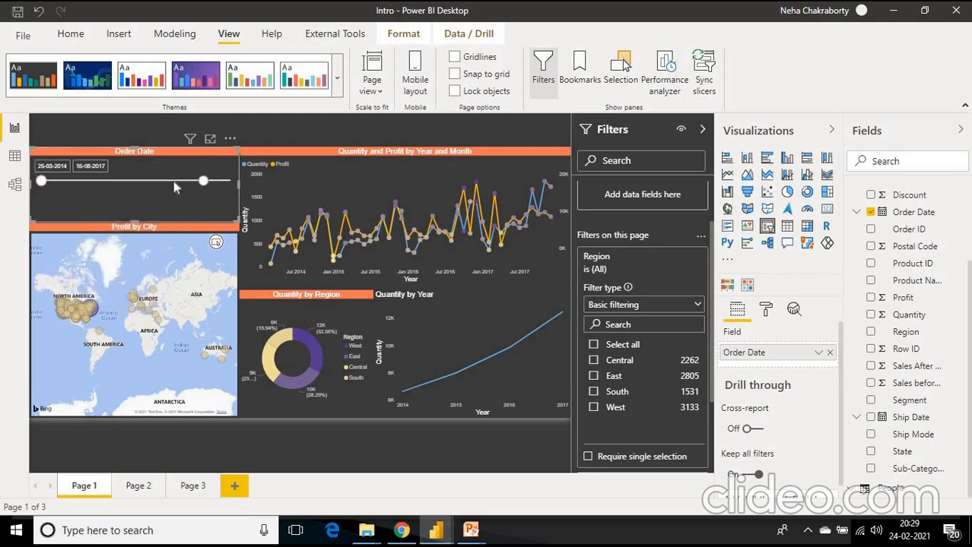
pyautogui.click(172, 181)
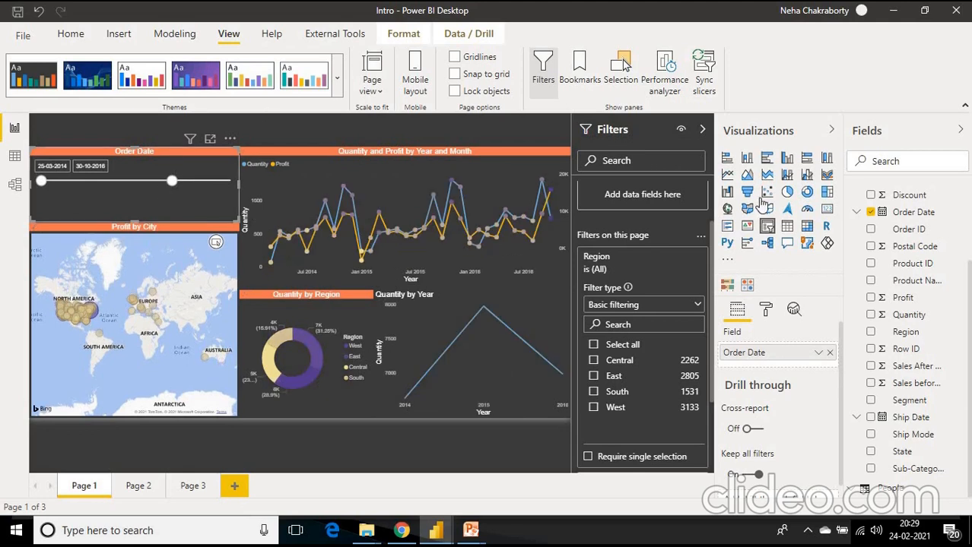
# - Replace the slicer's Order Date field with Product Name
pyautogui.click(873, 281)
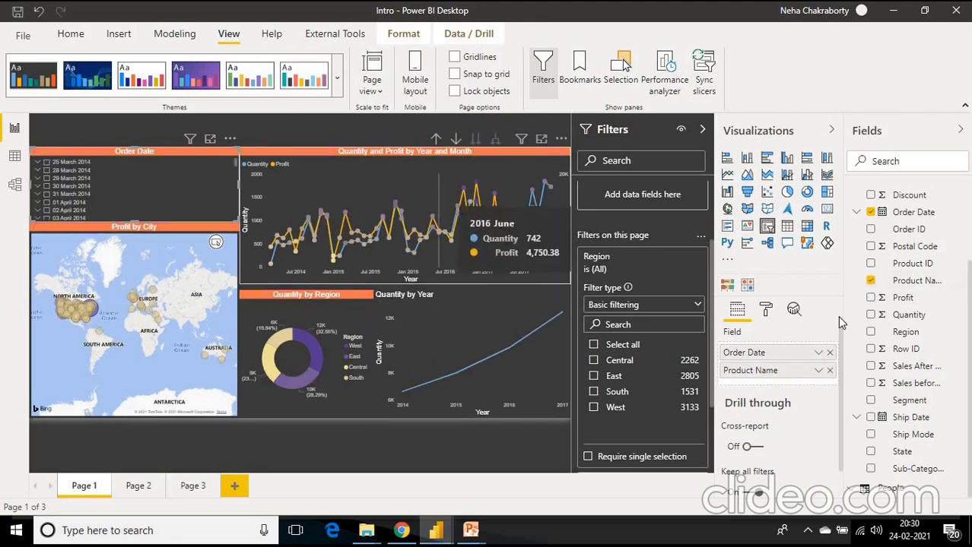
pyautogui.click(829, 353)
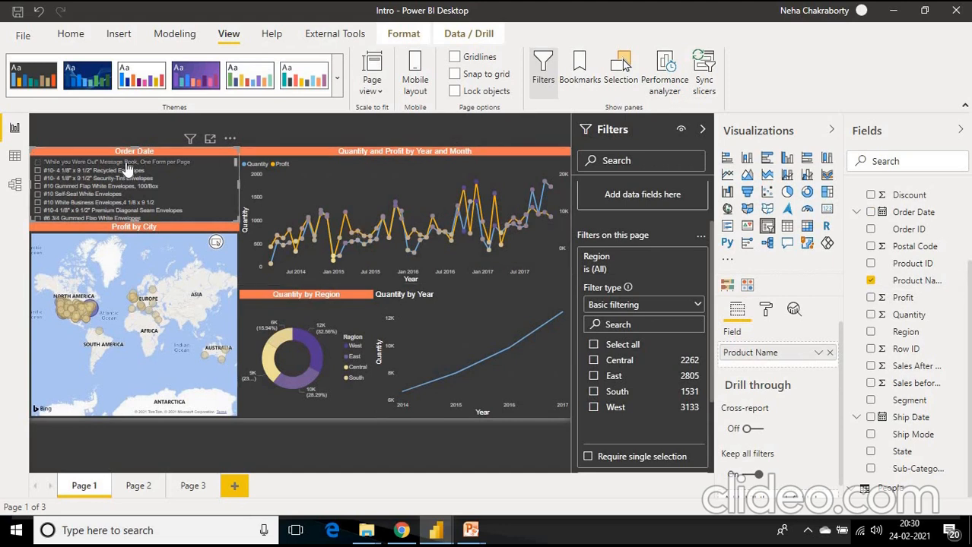
# - Test the product slicer on the "While you Were Out" Message Book and the #10 Recycled Envelopes, clearing each selection
pyautogui.click(37, 164)
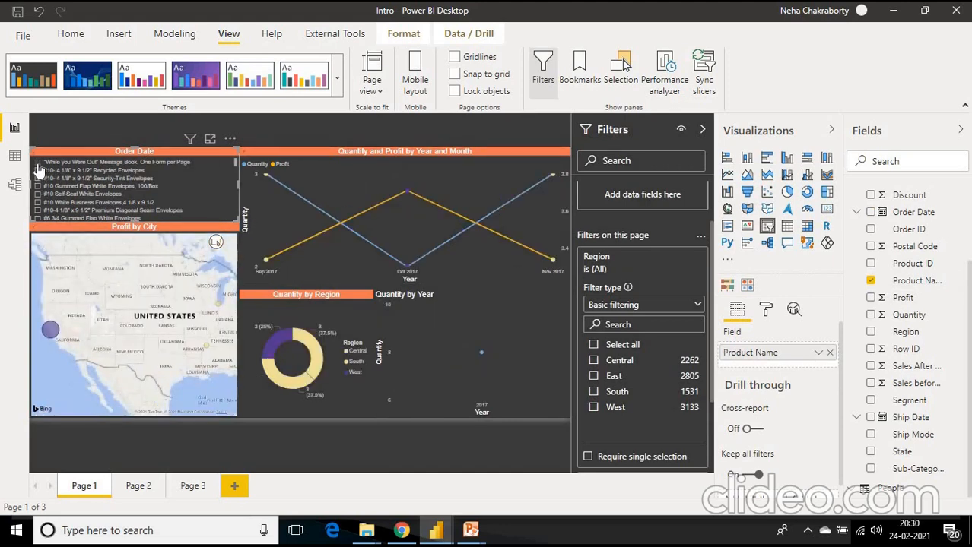
pyautogui.click(37, 165)
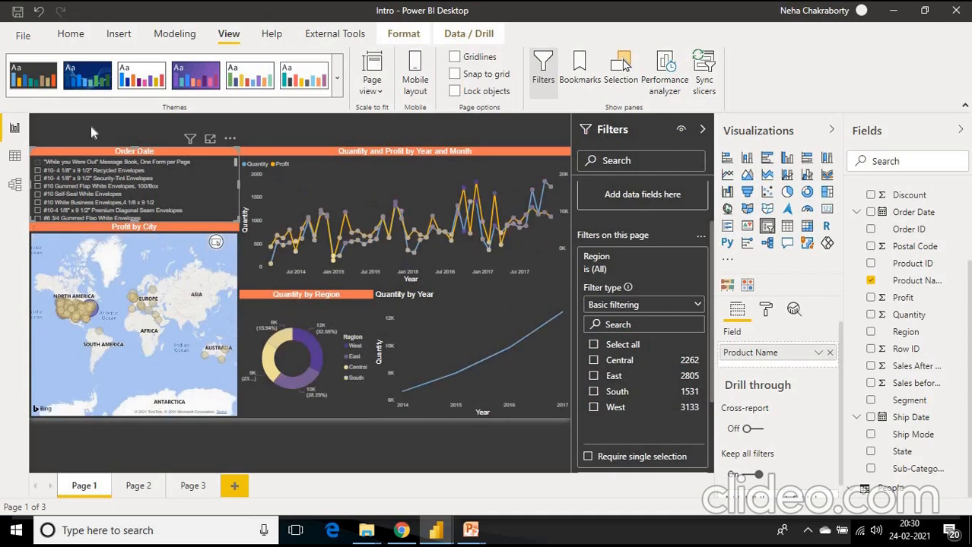
pyautogui.click(215, 172)
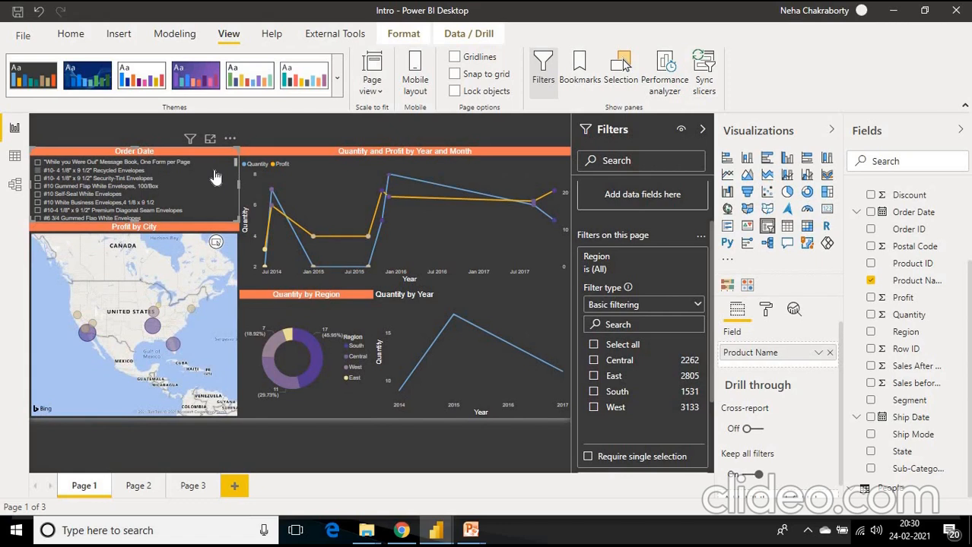
pyautogui.click(215, 173)
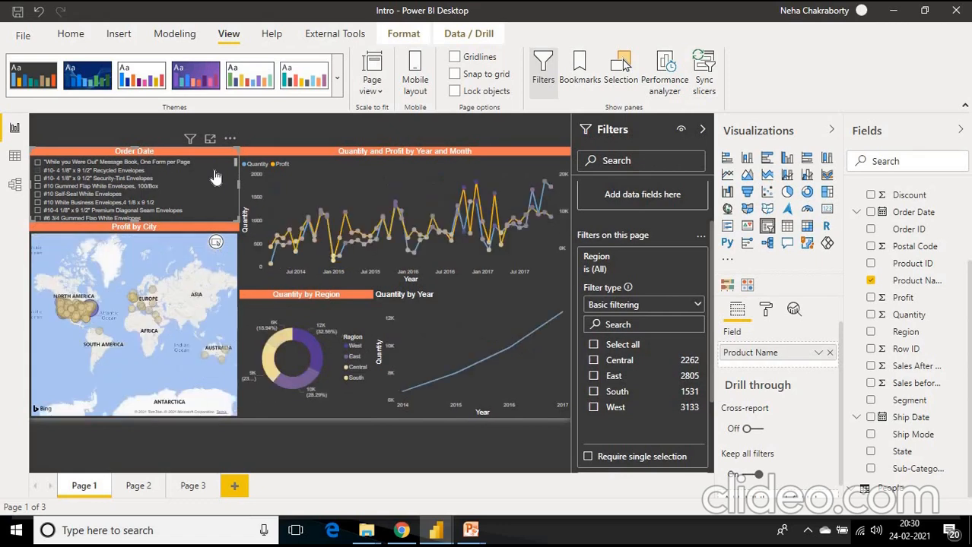